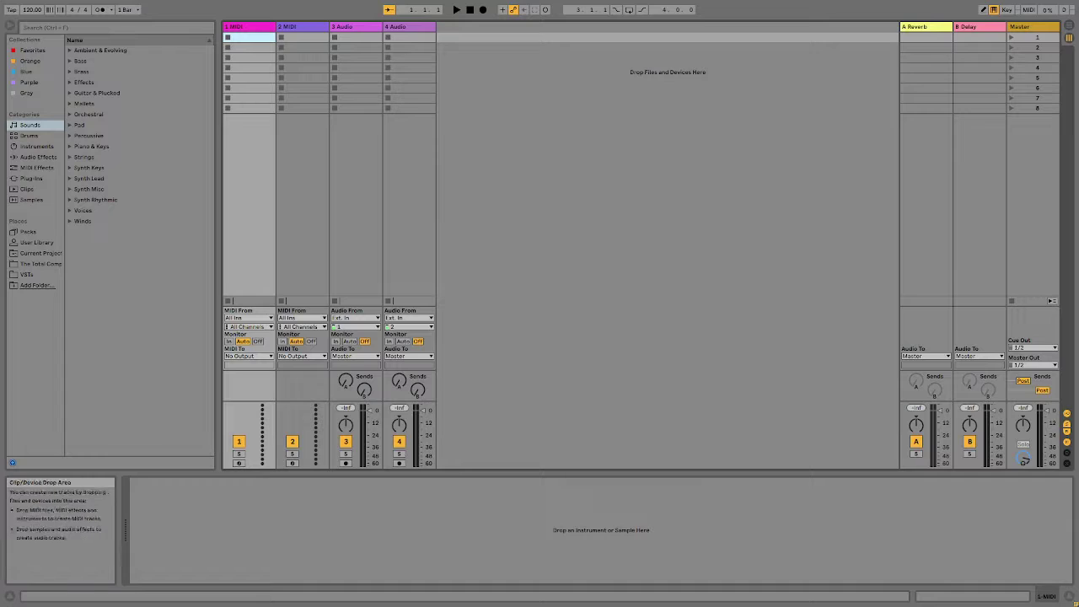
# - Switch to the arrangement timeline and audition the Grand Piano and Street Bells presets among the favorites
pyautogui.press('Tab')
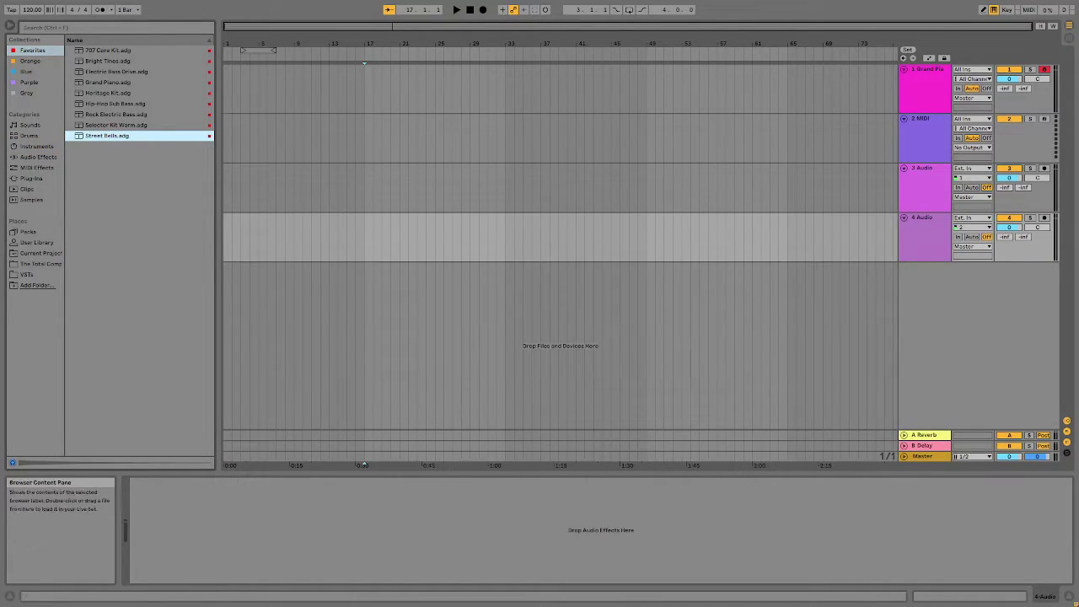
pyautogui.click(132, 83)
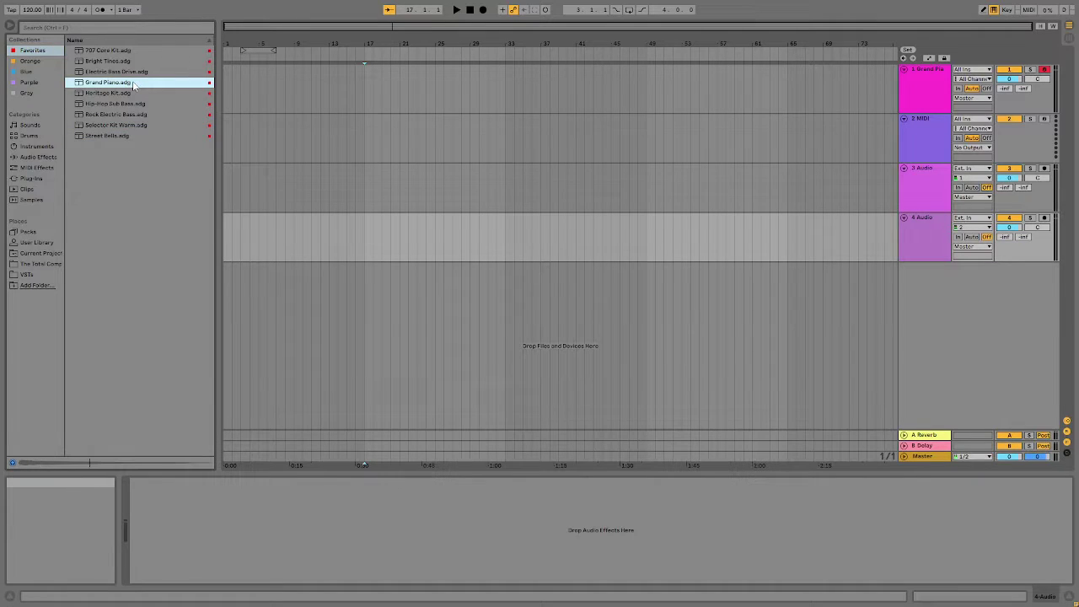
pyautogui.click(130, 140)
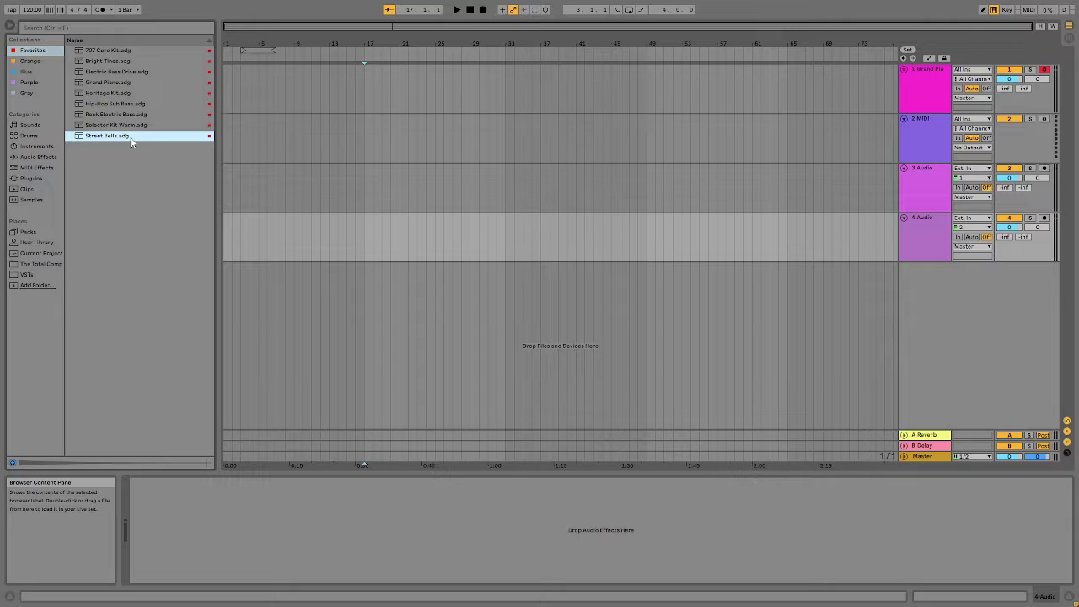
pyautogui.click(128, 81)
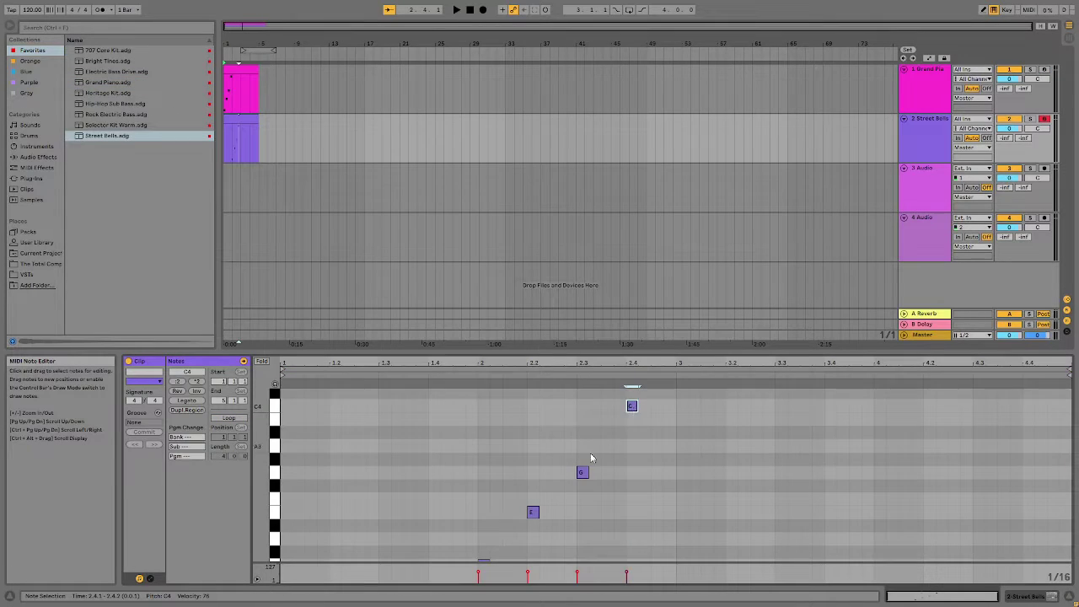
# - Lengthen the four bell notes C3, E3, G3 and C4 in bar 2 to one beat each
pyautogui.scroll(-1, 590, 453)
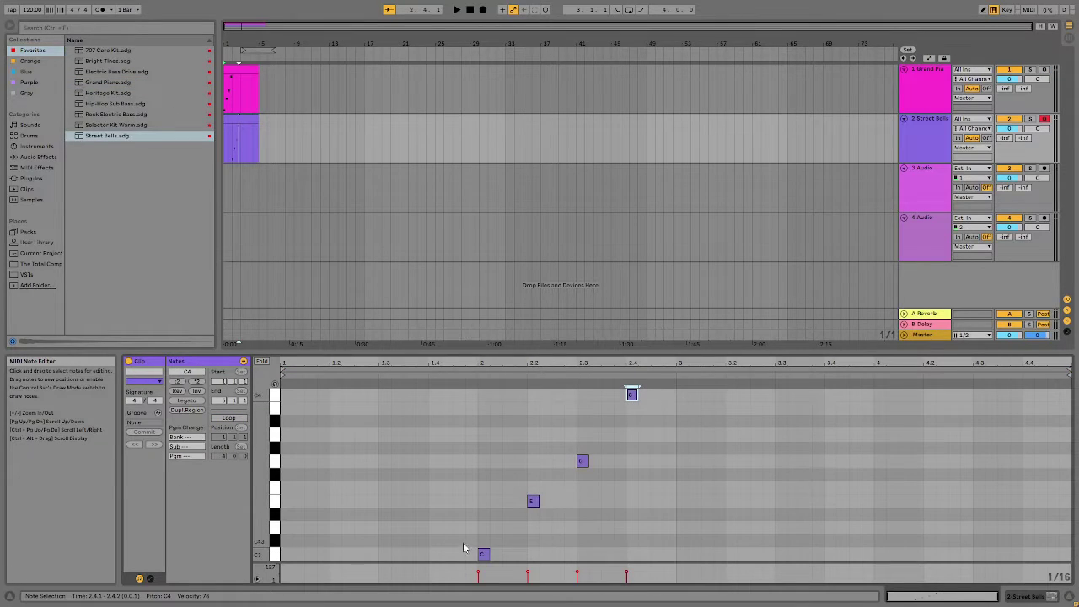
pyautogui.moveTo(463, 547); pyautogui.dragTo(700, 386)
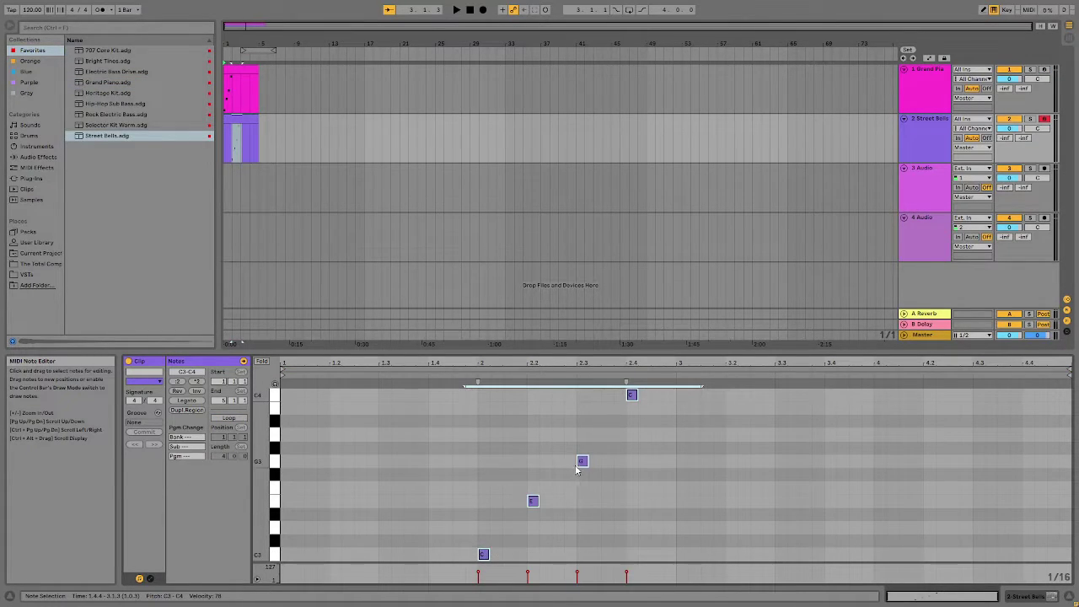
pyautogui.moveTo(587, 462); pyautogui.dragTo(624, 463)
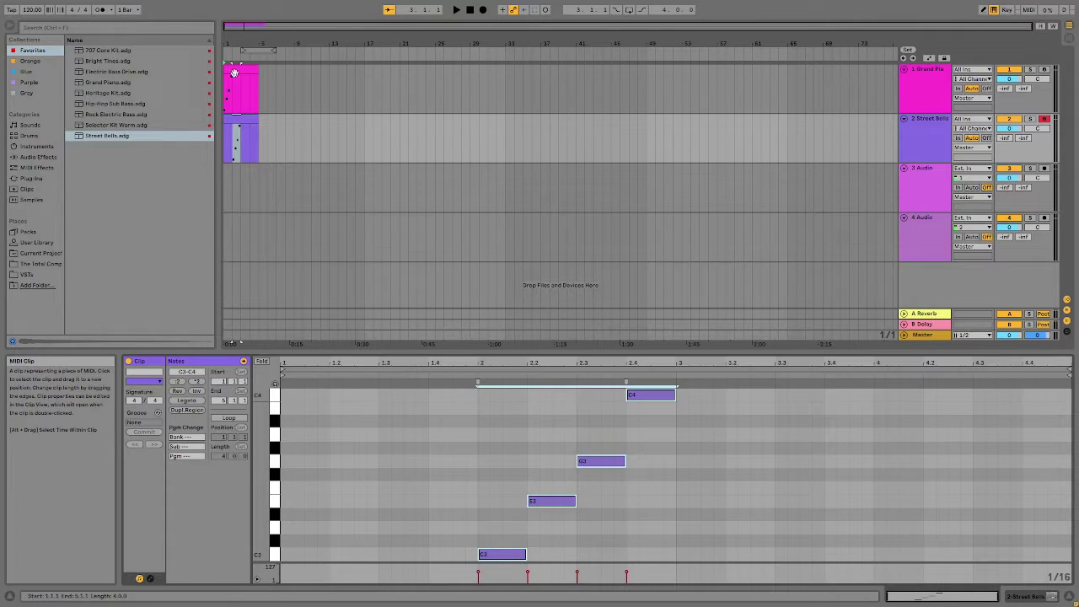
# - Select the piano clip and play the piano and bell phrases from its start
pyautogui.click(235, 72)
pyautogui.press('space')
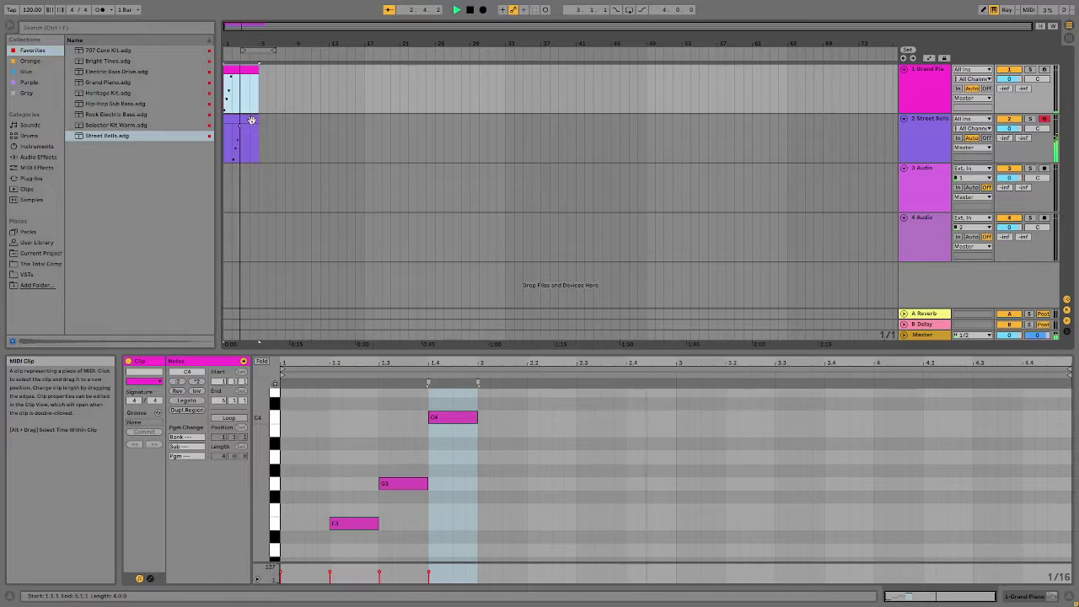
pyautogui.press('space')
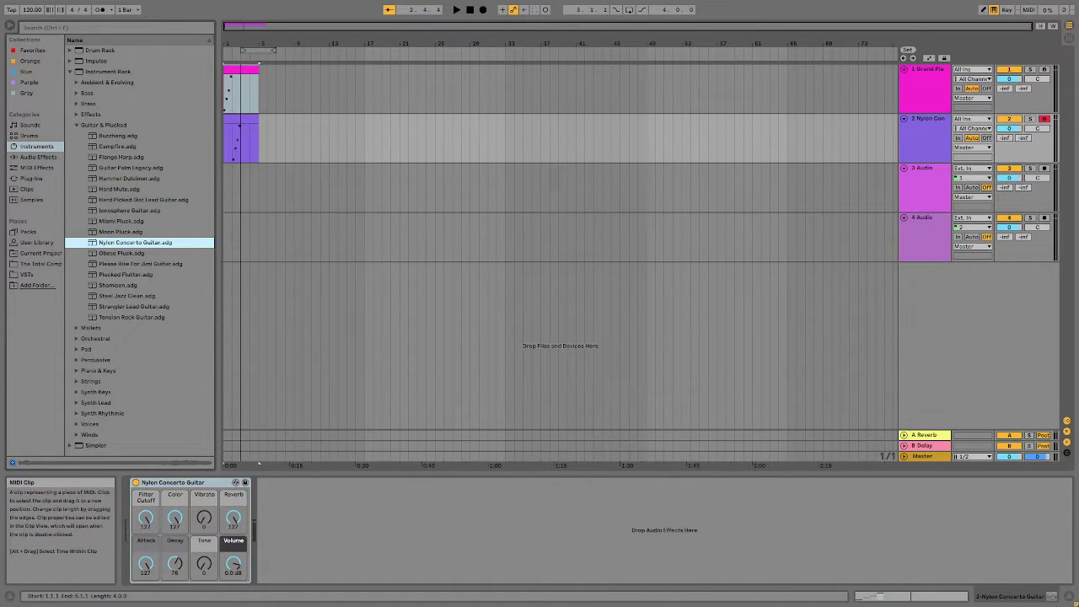
# - Play the piano phrase followed by the phrase on the Nylon Concerto Guitar track from bar 1
pyautogui.click(318, 95)
pyautogui.press('space')
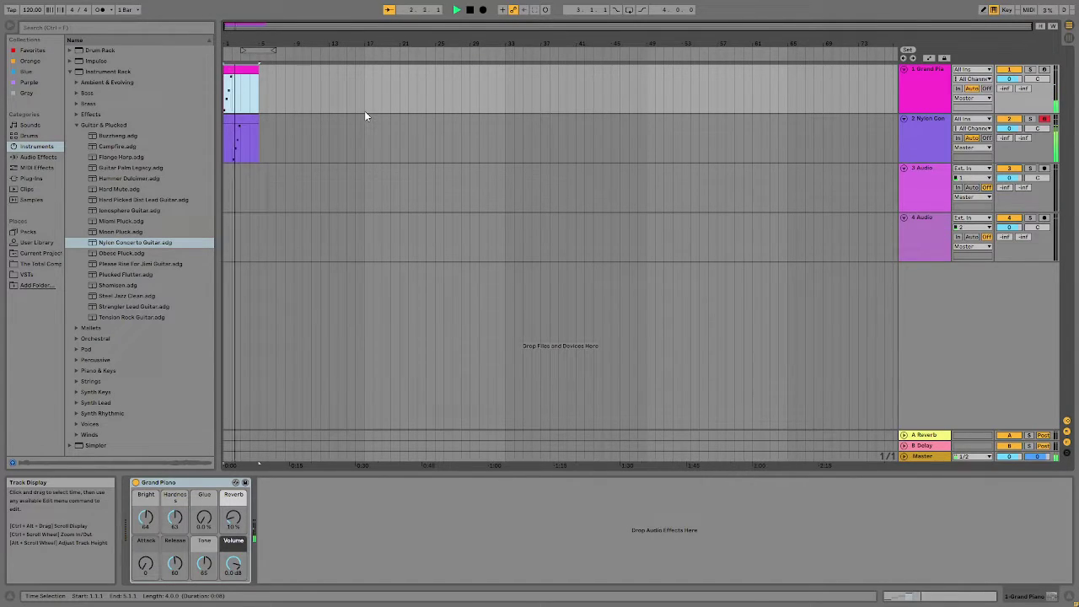
pyautogui.press('space')
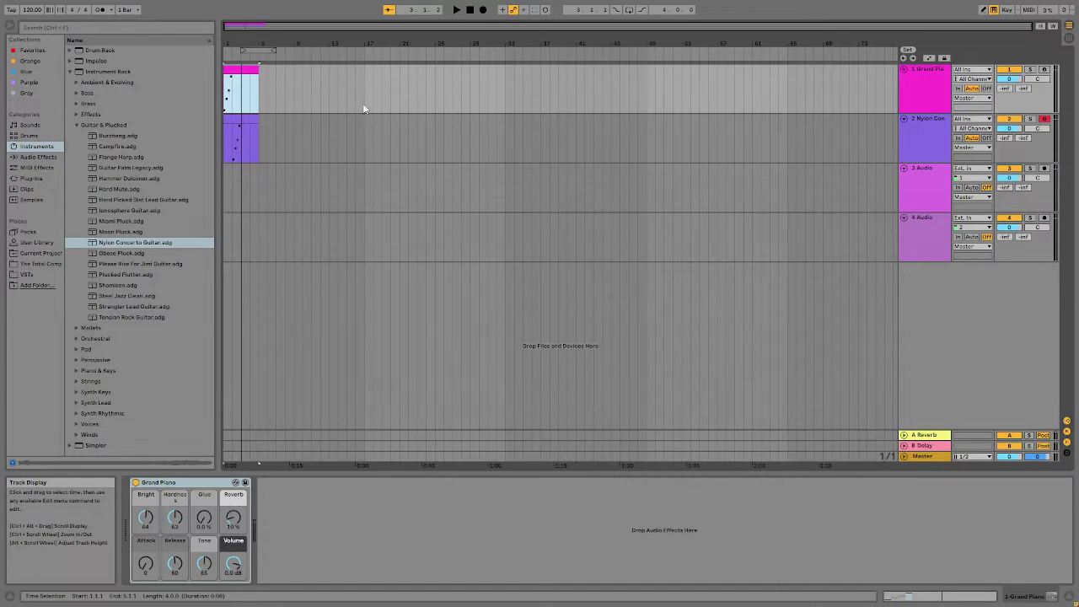
# - Set the Nylon Concerto Guitar's Reverb to 0 and play both phrases again
pyautogui.press('Down')
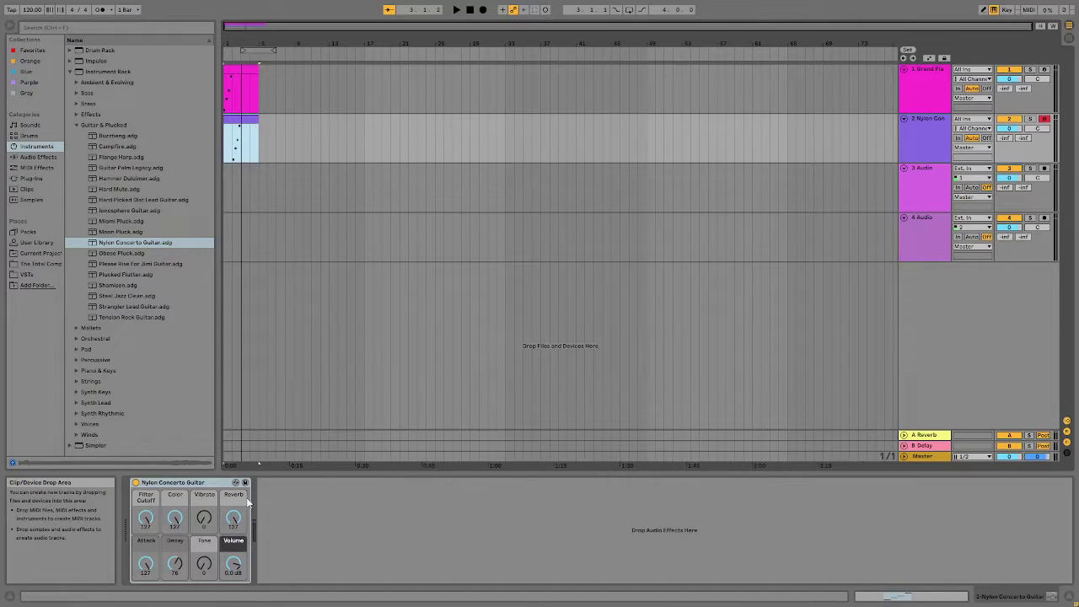
pyautogui.moveTo(234, 518); pyautogui.dragTo(234, 589)
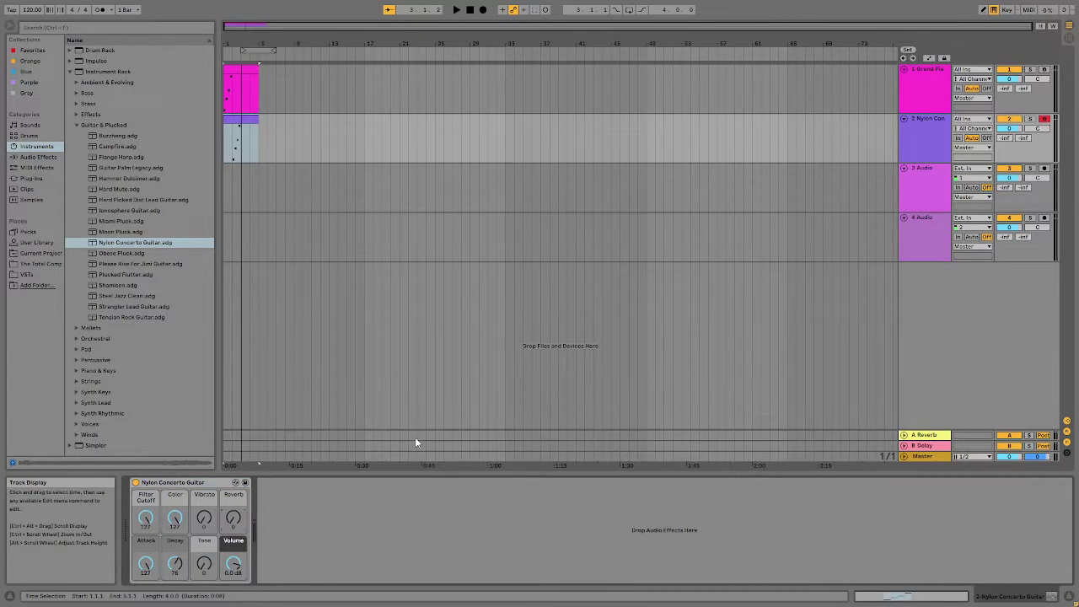
pyautogui.press('space')
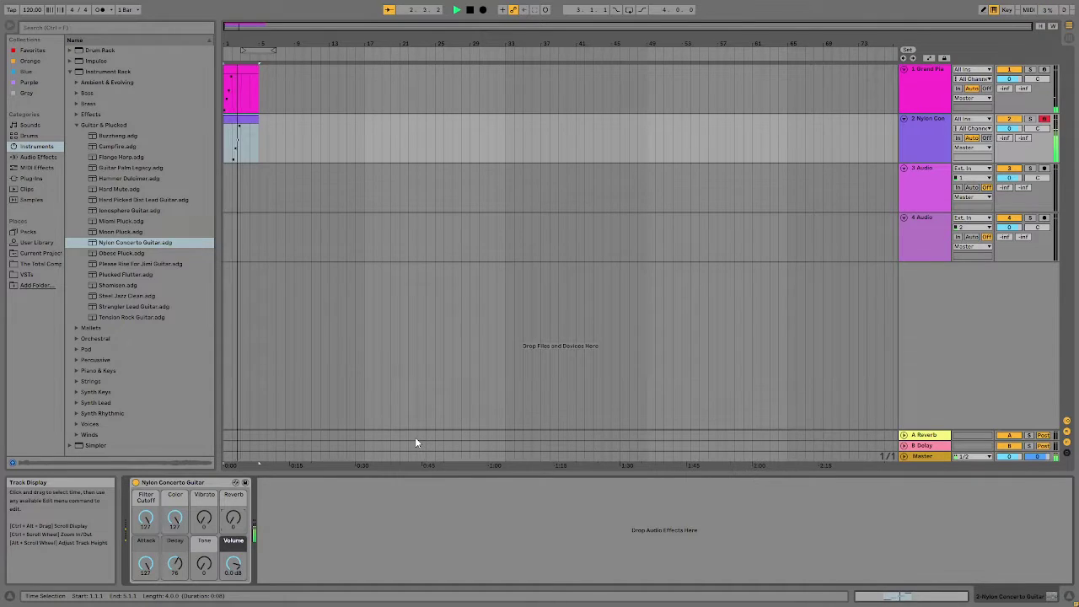
pyautogui.press('space')
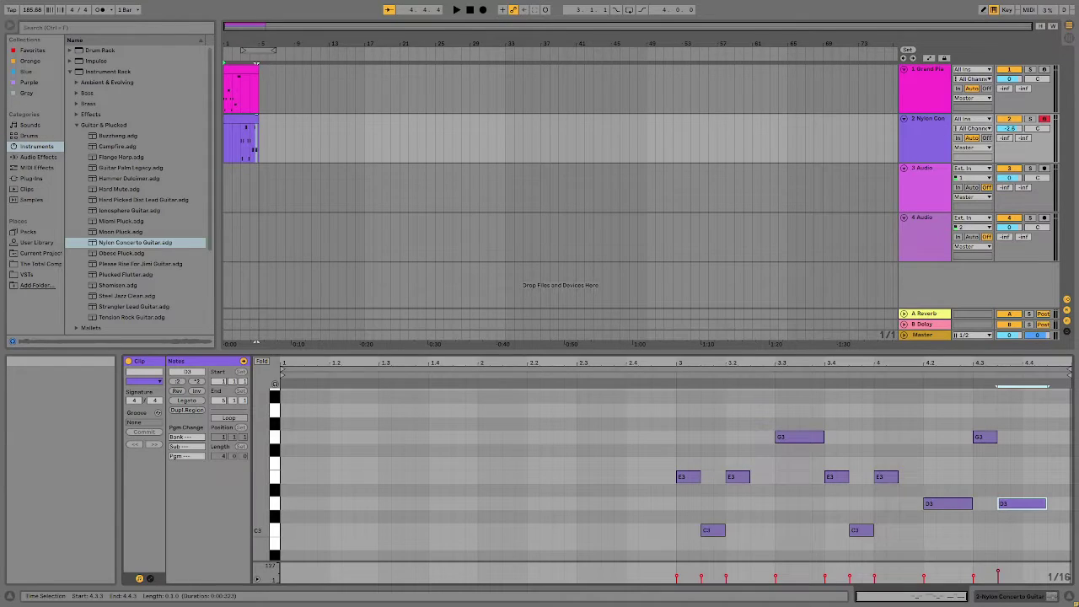
# - Play the melody shared between the piano and nylon guitar tracks from the start
pyautogui.press('space')
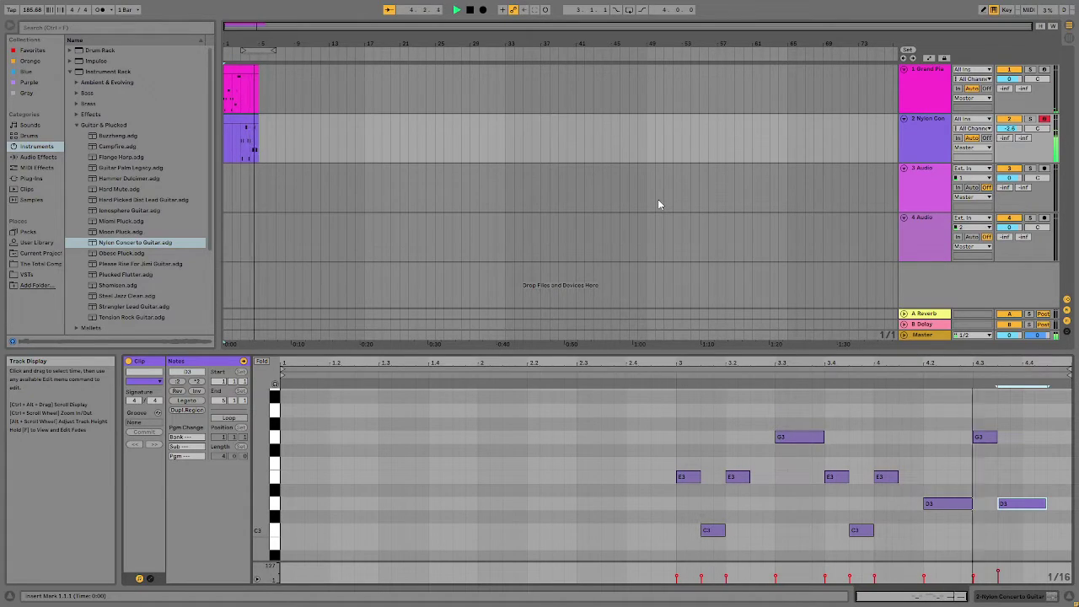
pyautogui.press('space')
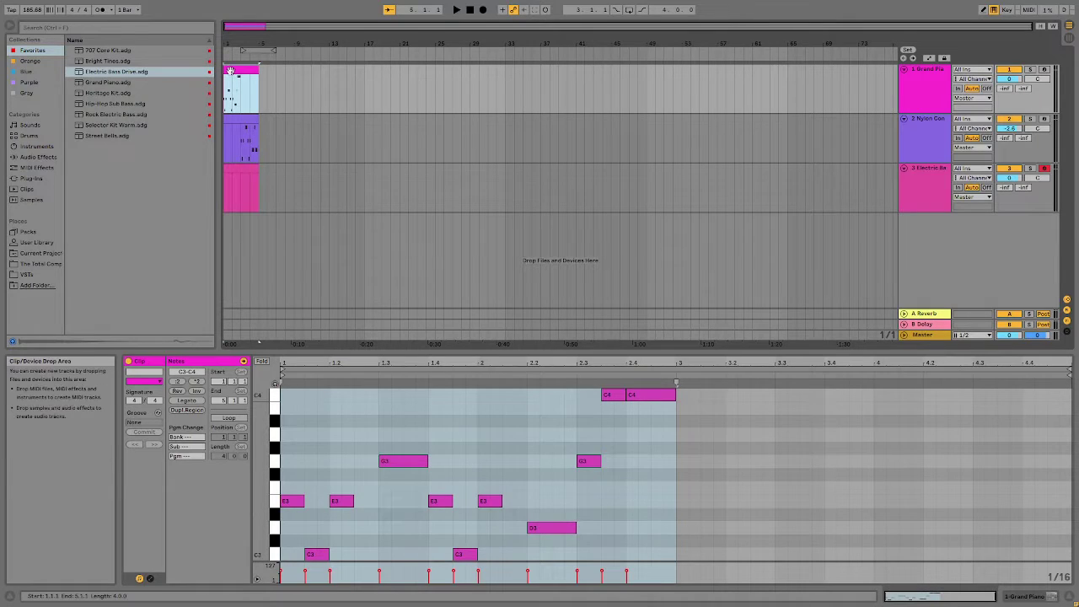
pyautogui.press('space')
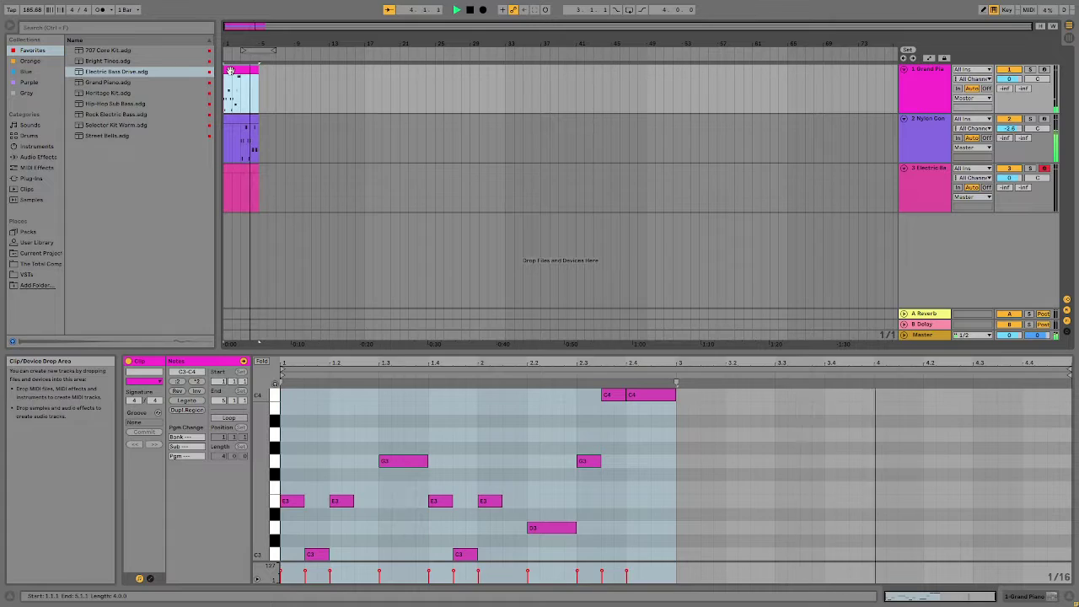
pyautogui.press('space')
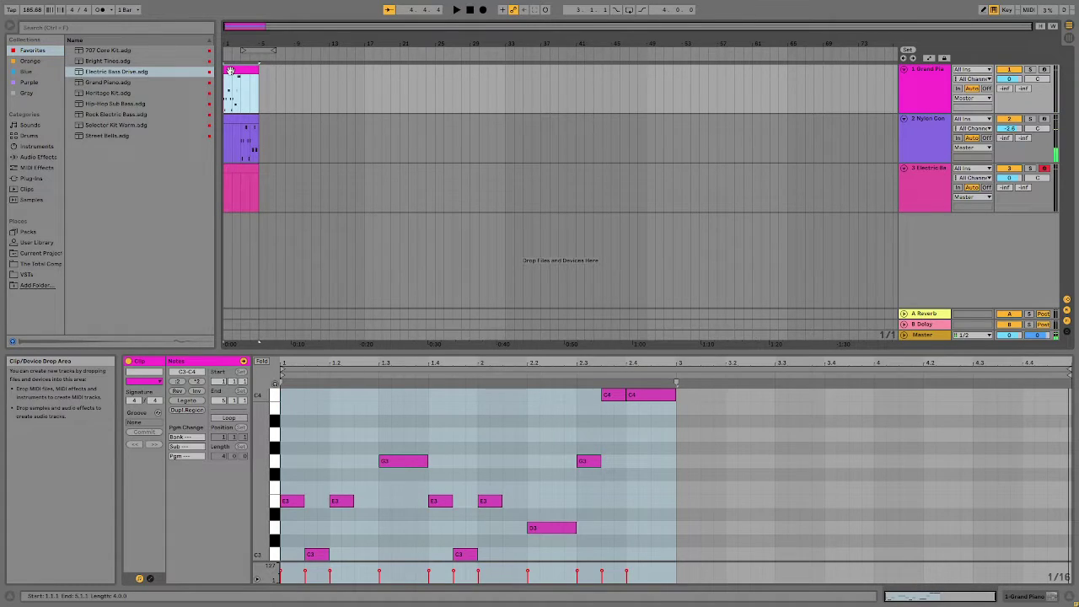
# - Open the electric bass clip in the note editor and play the bass line with the other tracks
pyautogui.click(588, 450)
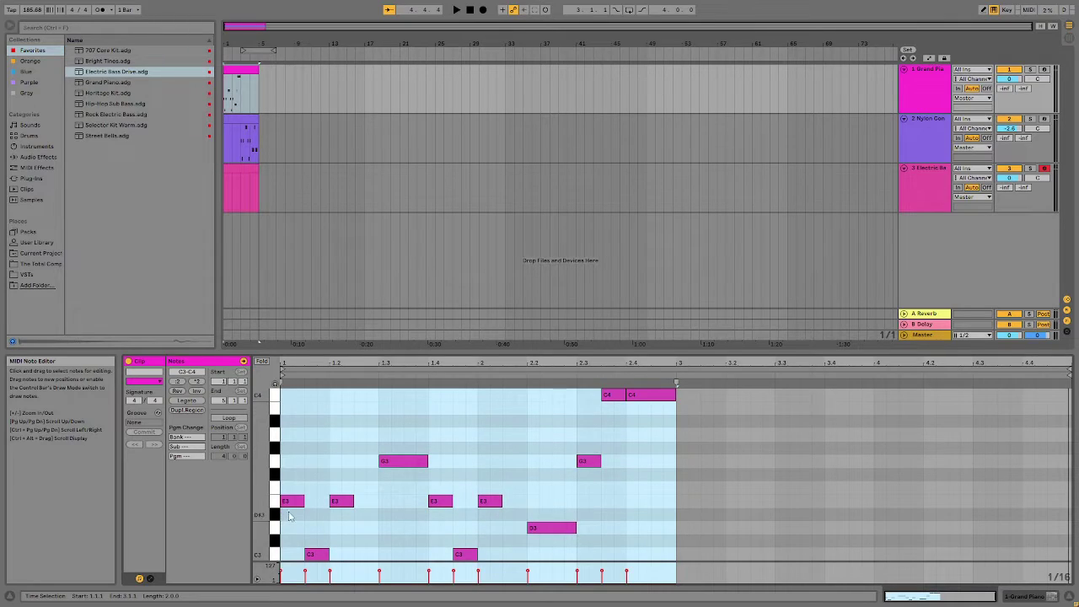
pyautogui.moveTo(257, 491); pyautogui.dragTo(241, 491)
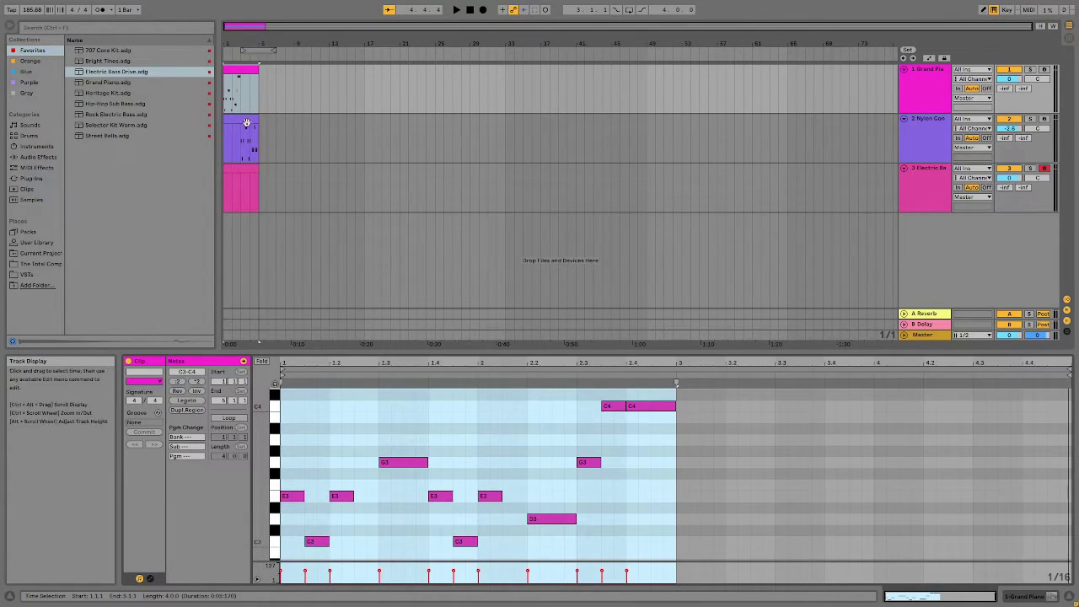
pyautogui.click(255, 194)
pyautogui.click(539, 396)
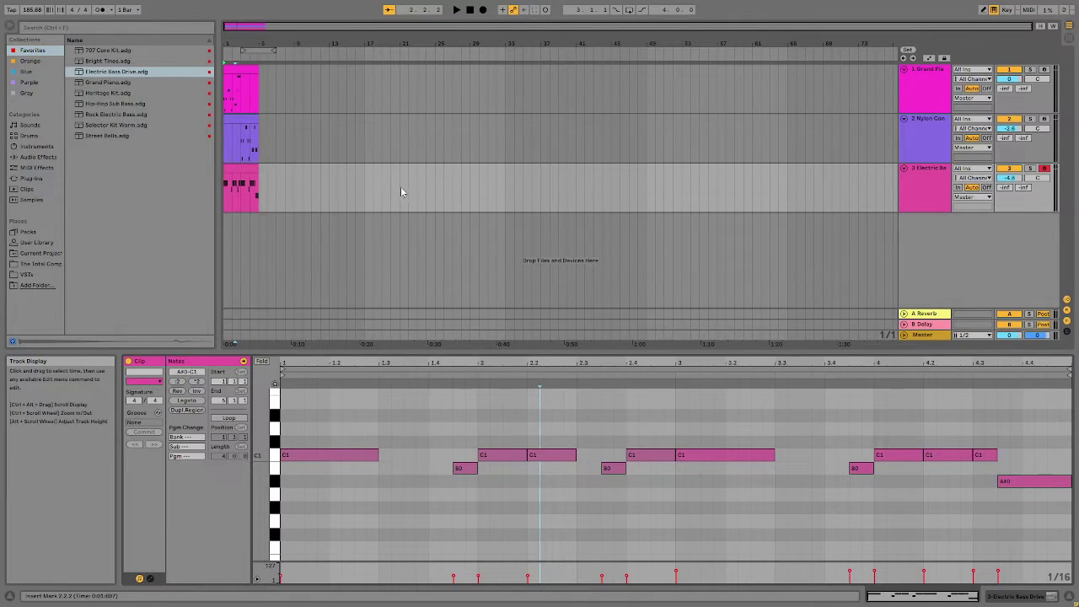
pyautogui.press('space')
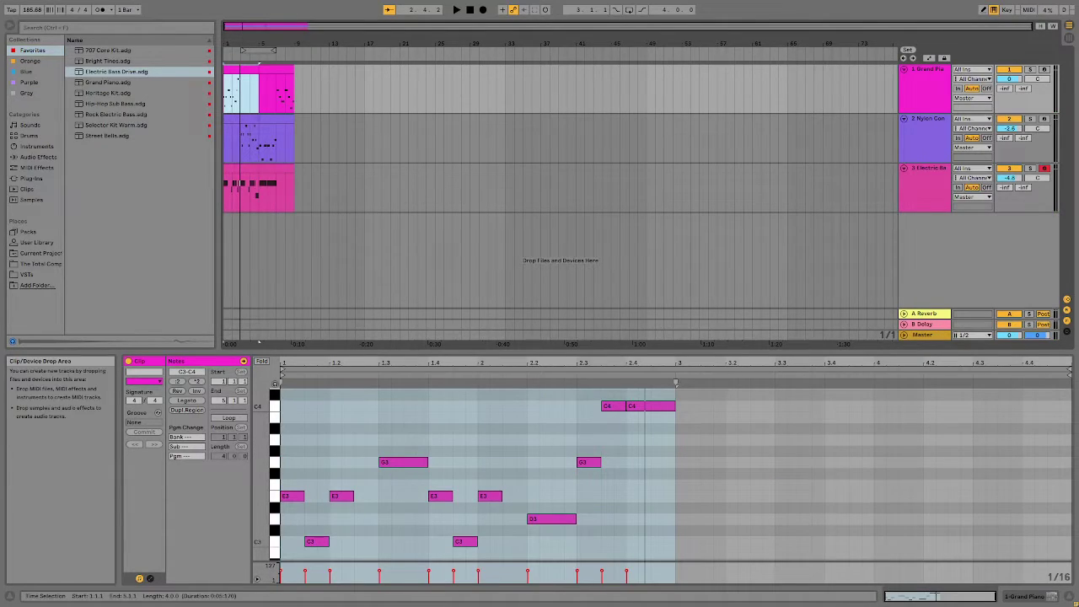
# - Set the Grand Piano's Hardness to about 75, checking the sound by playing the arrangement from the start
pyautogui.click(929, 95)
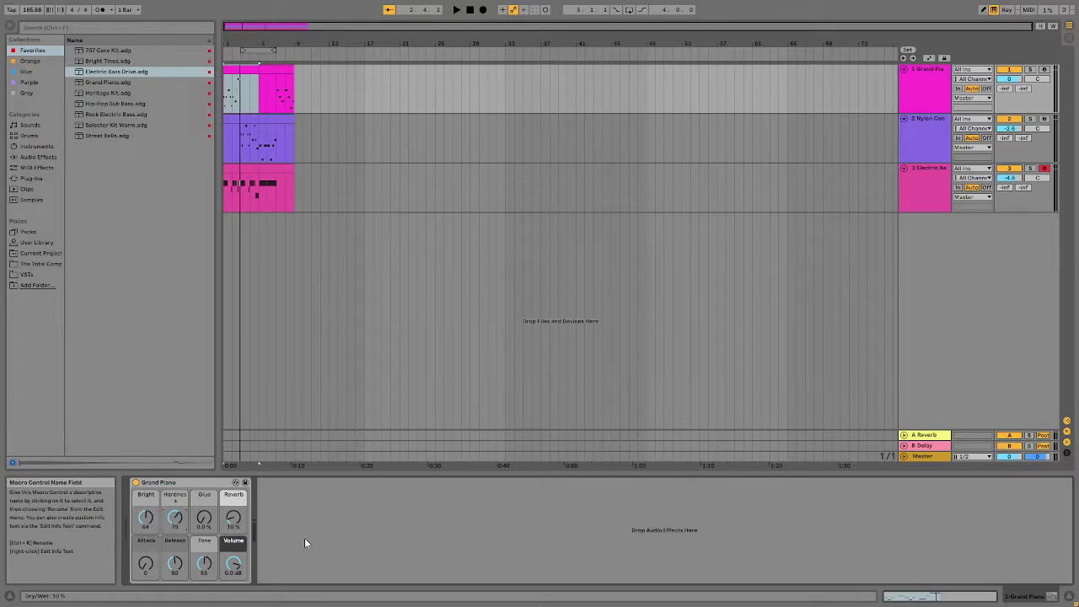
pyautogui.click(471, 11)
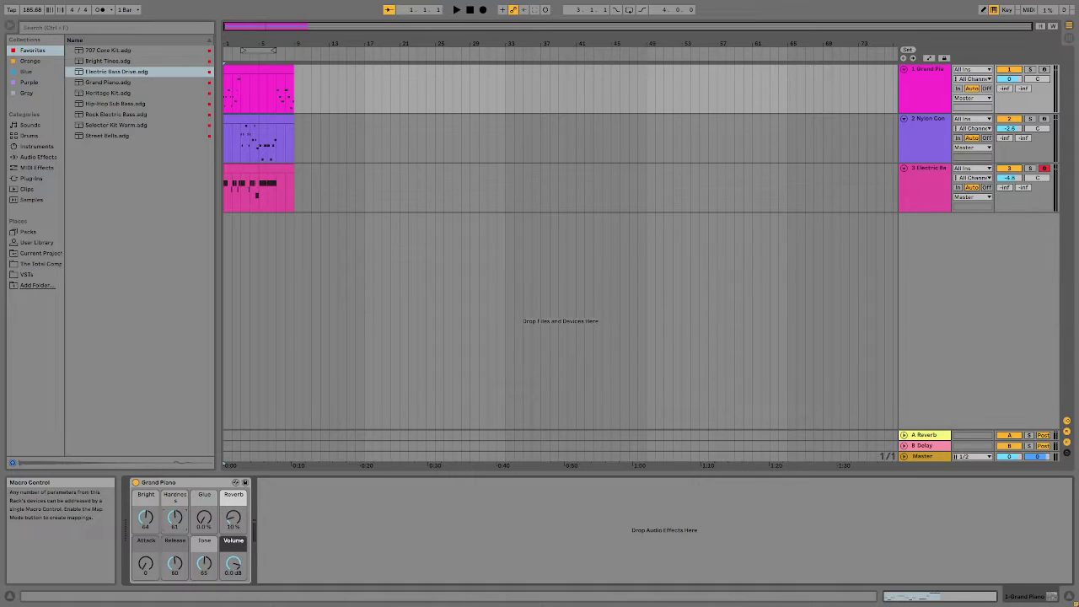
pyautogui.press('space')
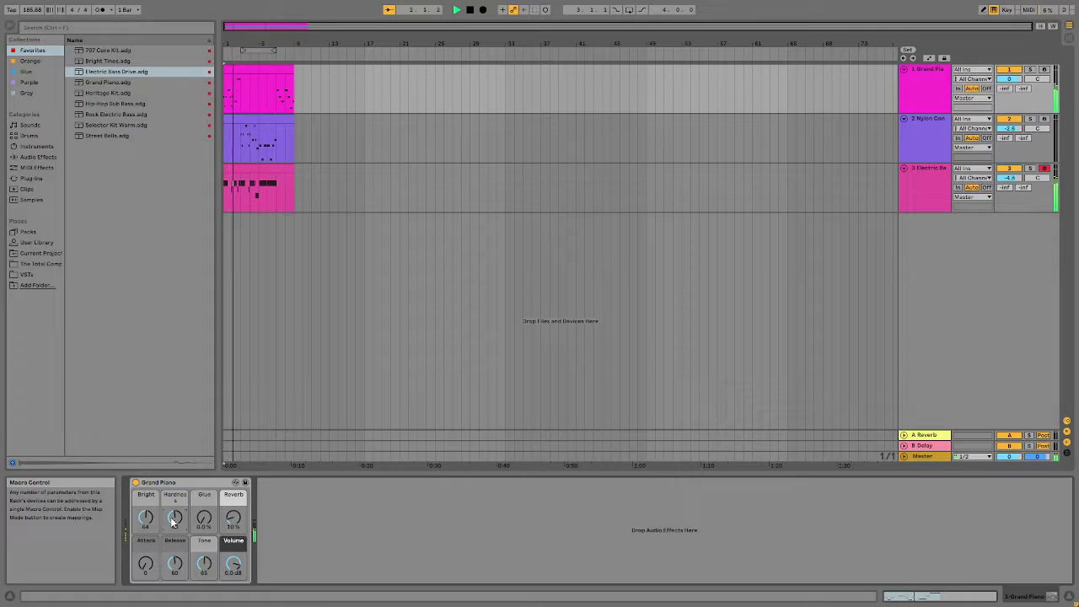
pyautogui.press('space')
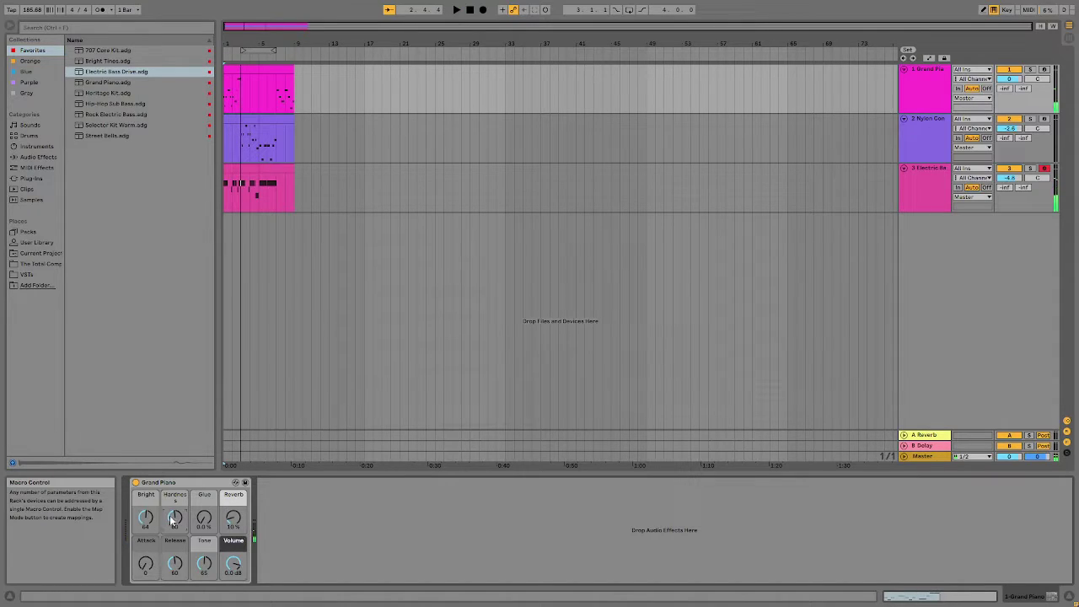
pyautogui.moveTo(175, 517); pyautogui.dragTo(174, 510)
pyautogui.press('space')
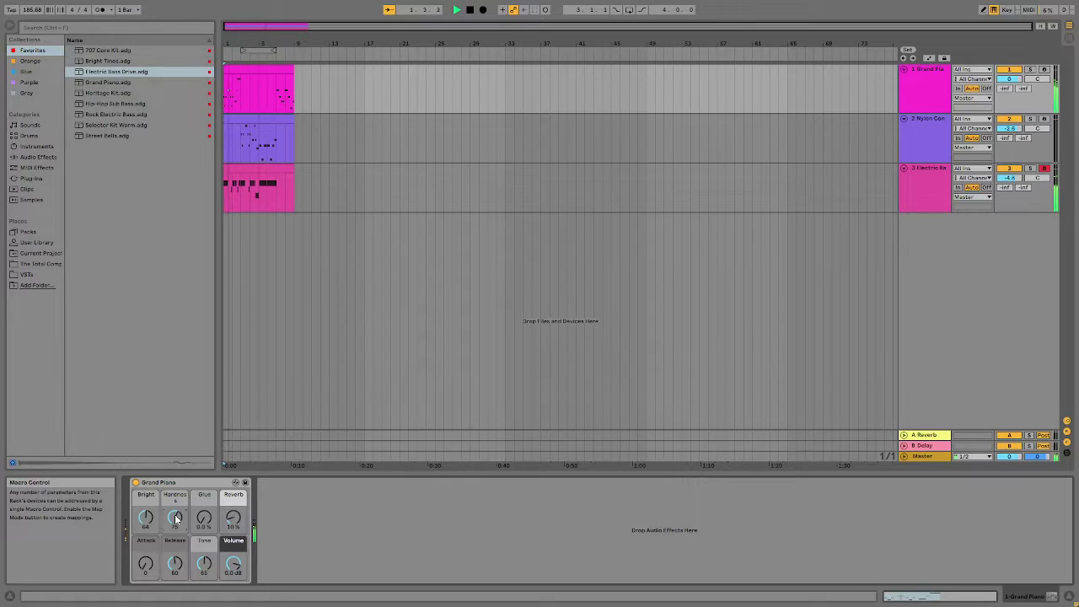
pyautogui.press('space')
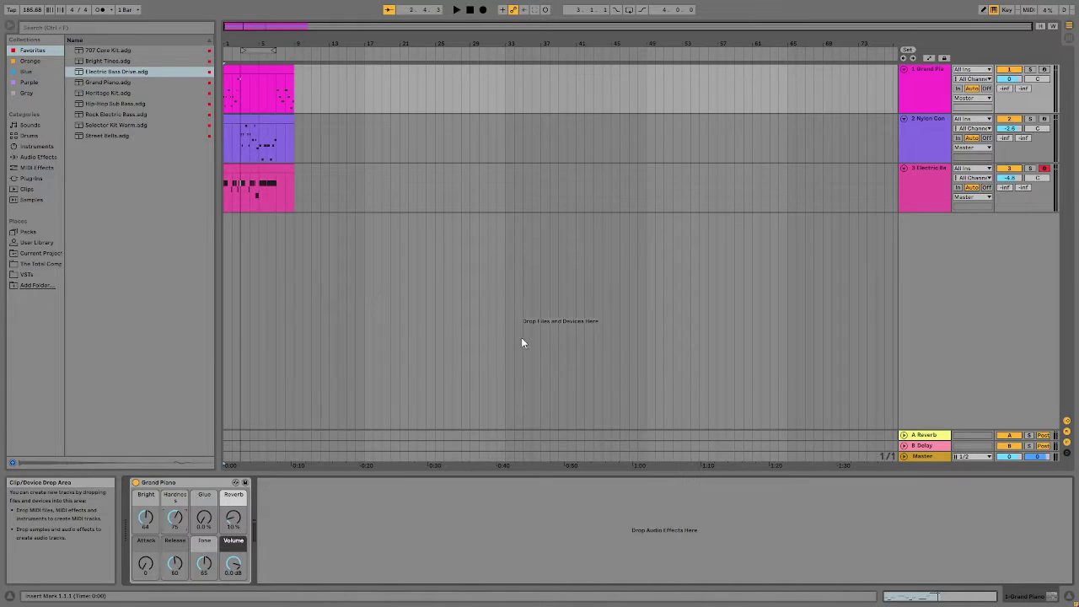
pyautogui.press('space')
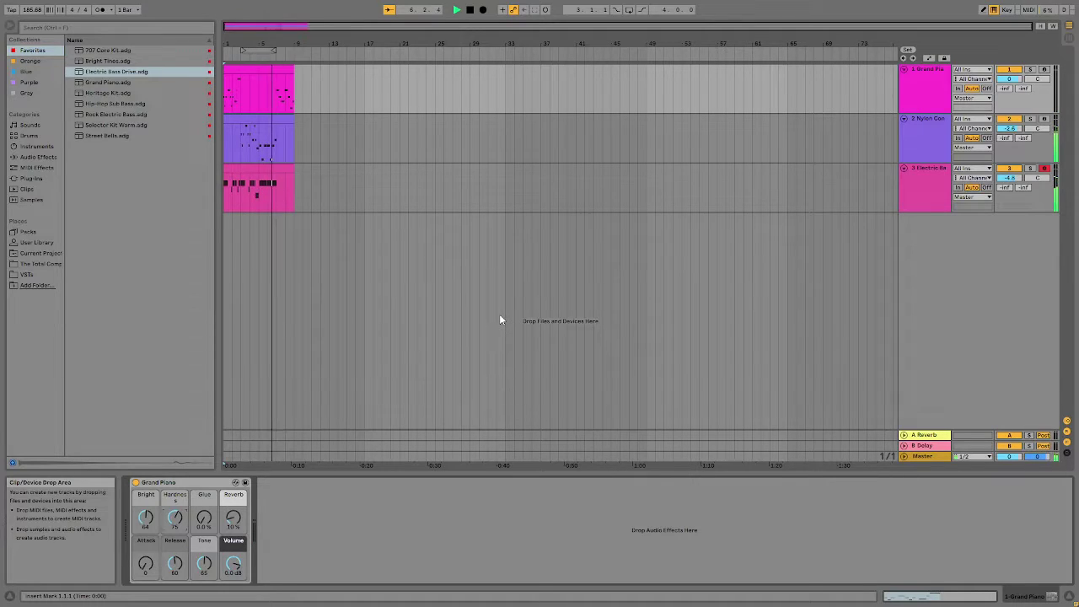
pyautogui.press('space')
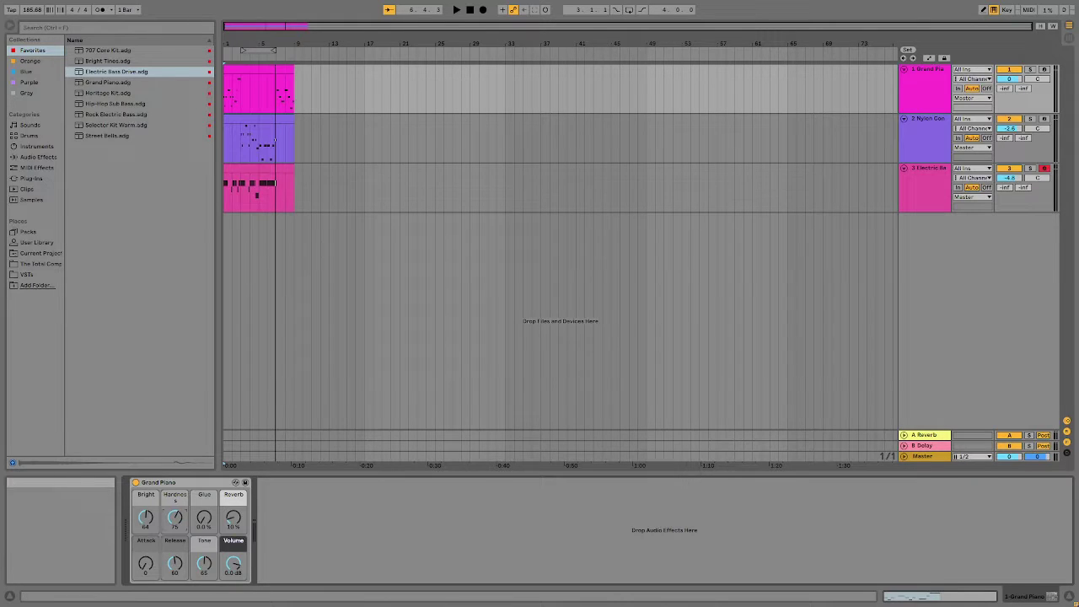
# - Open the second electric bass clip's notes and play the full eight-bar arrangement from the start
pyautogui.doubleClick(291, 187)
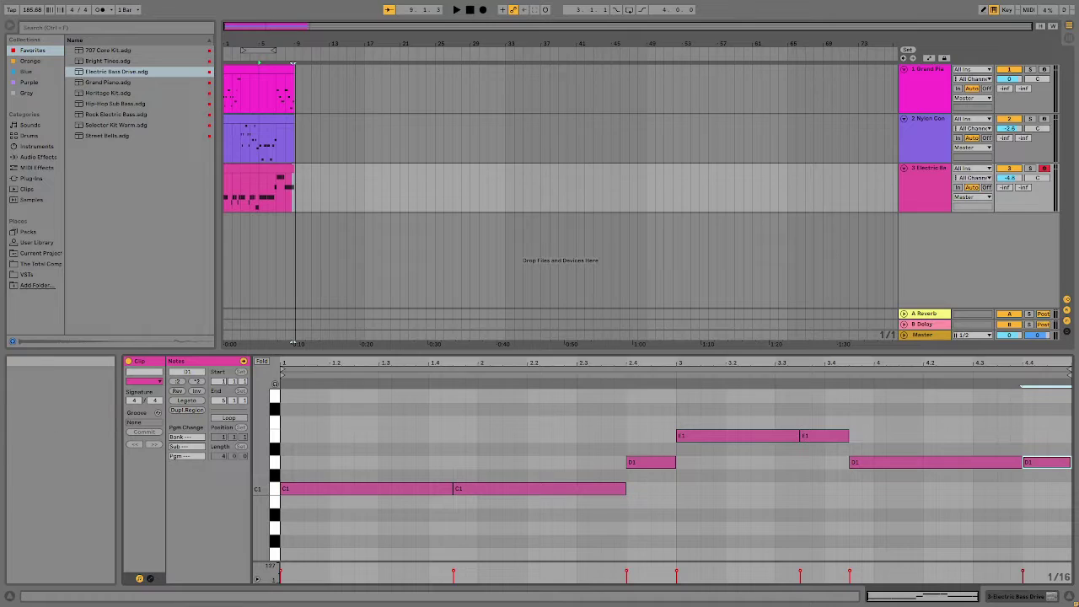
pyautogui.click(470, 9)
pyautogui.press('space')
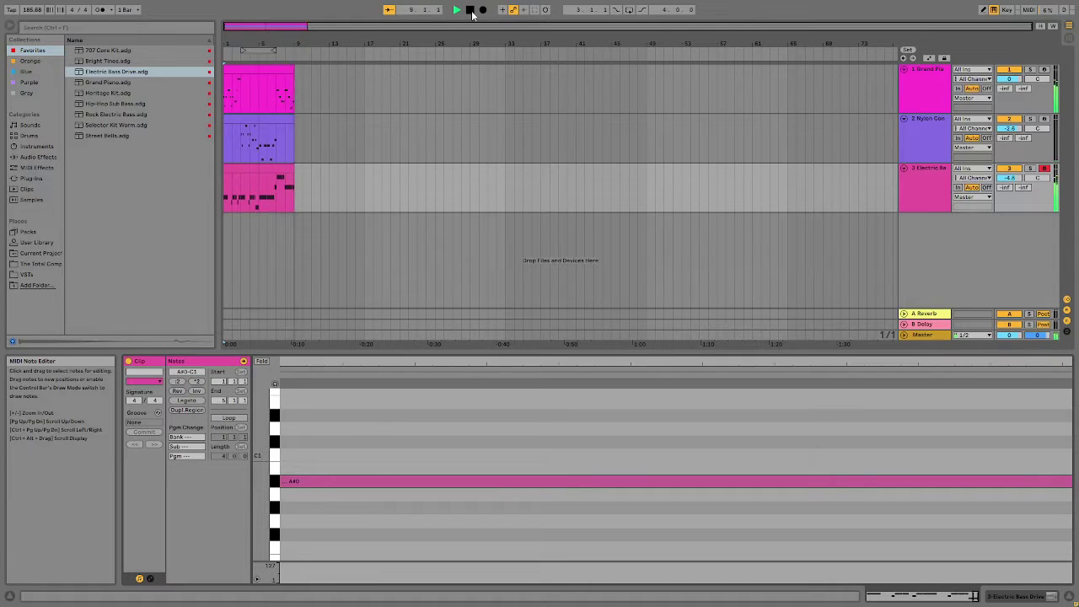
pyautogui.click(471, 10)
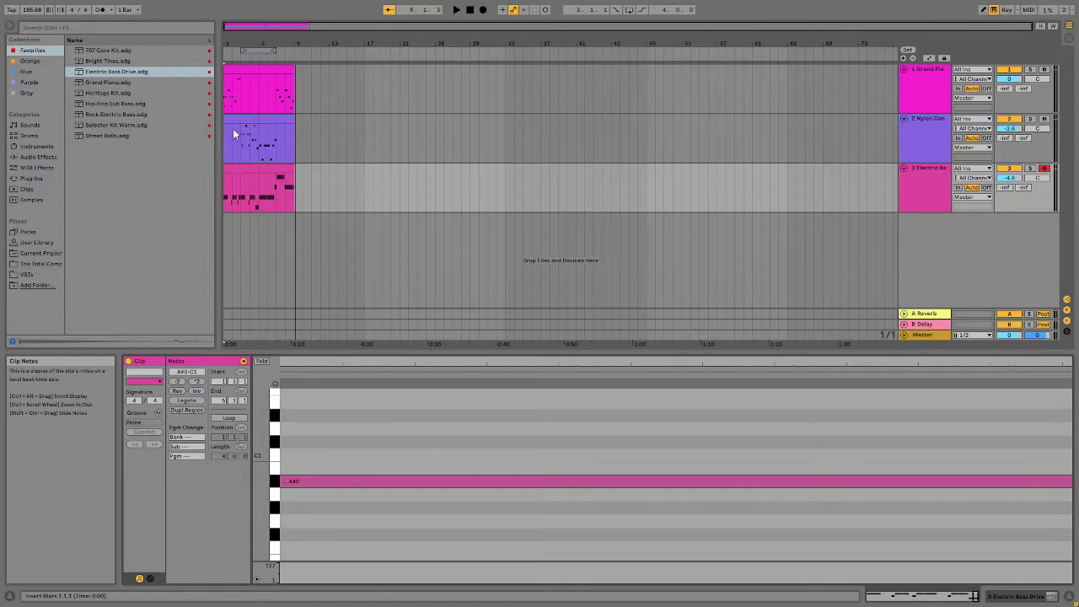
# - Play the arrangement from the start with the first Grand Piano clip's notes open, then view the first nylon guitar clip's notes
pyautogui.click(241, 74)
pyautogui.press('space')
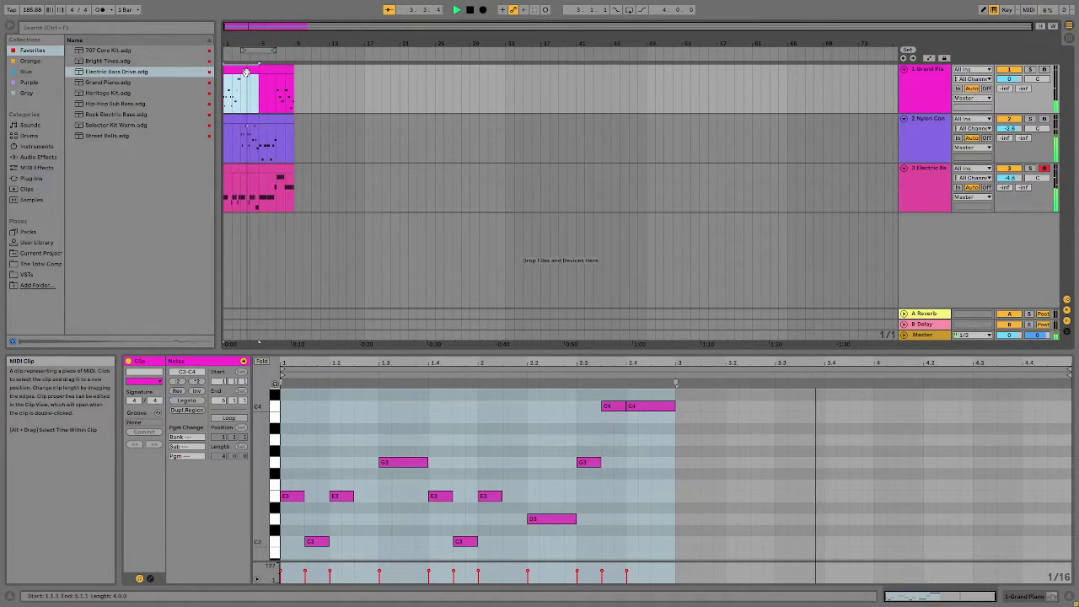
pyautogui.press('space')
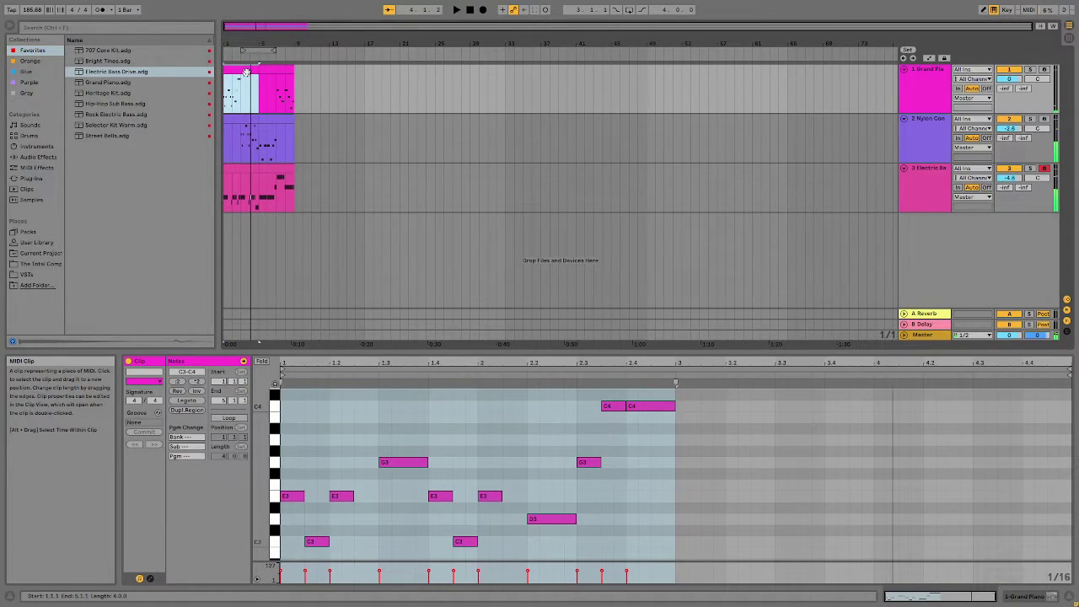
pyautogui.click(242, 117)
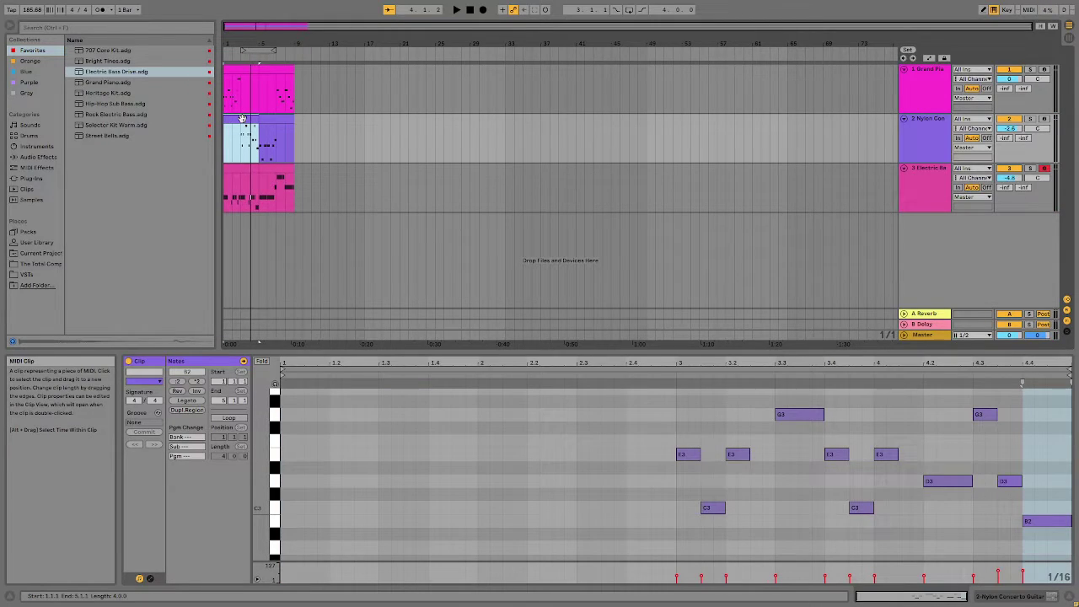
# - Set the Nylon Concerto Guitar's Reverb to about 39, comparing different amounts by playing the arrangement from the start
pyautogui.click(904, 96)
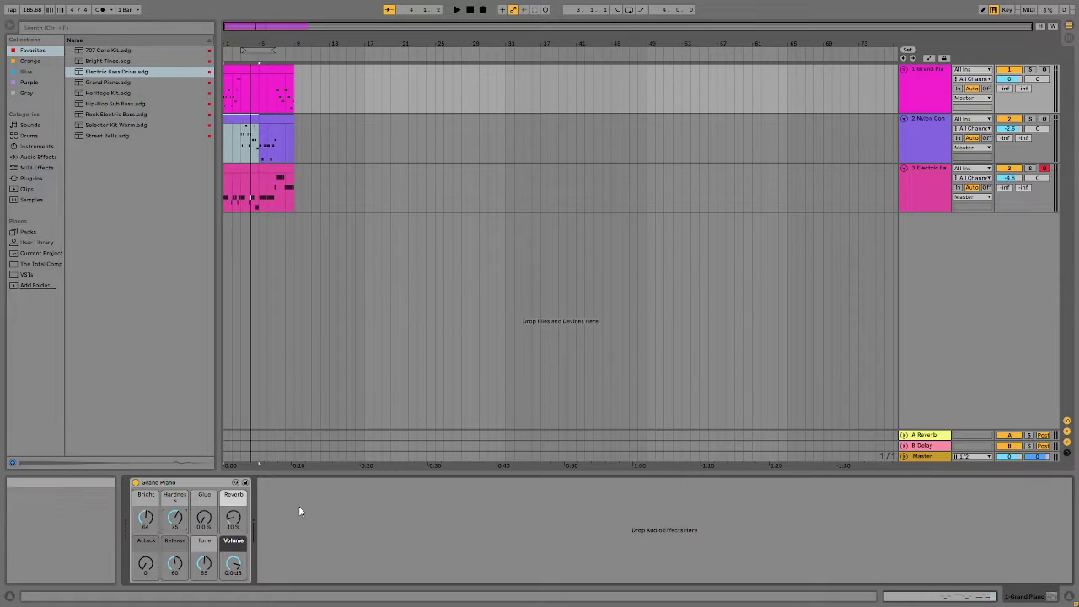
pyautogui.click(942, 136)
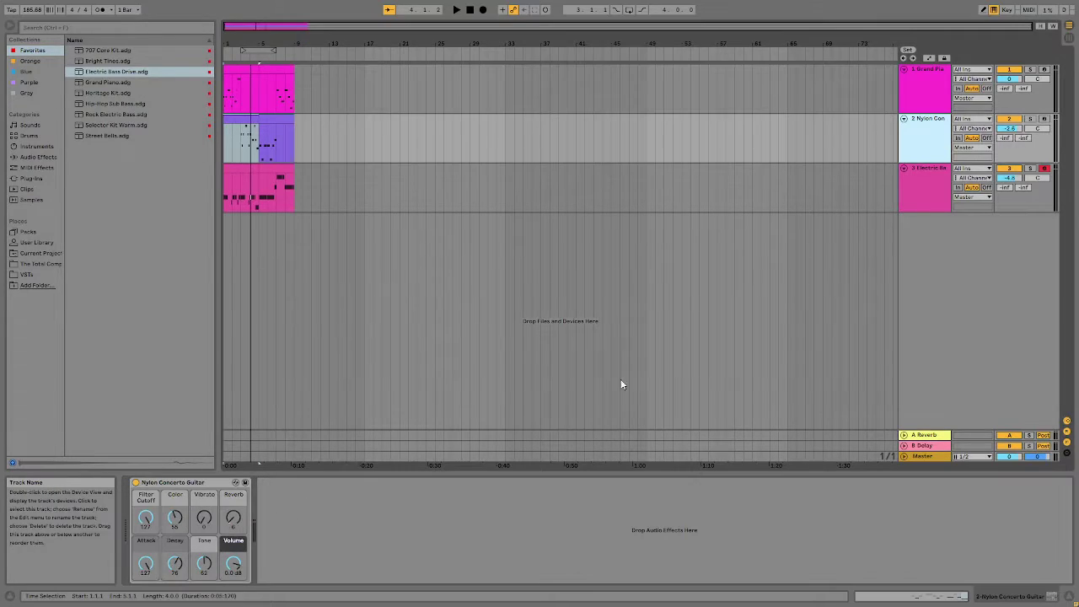
pyautogui.click(234, 519)
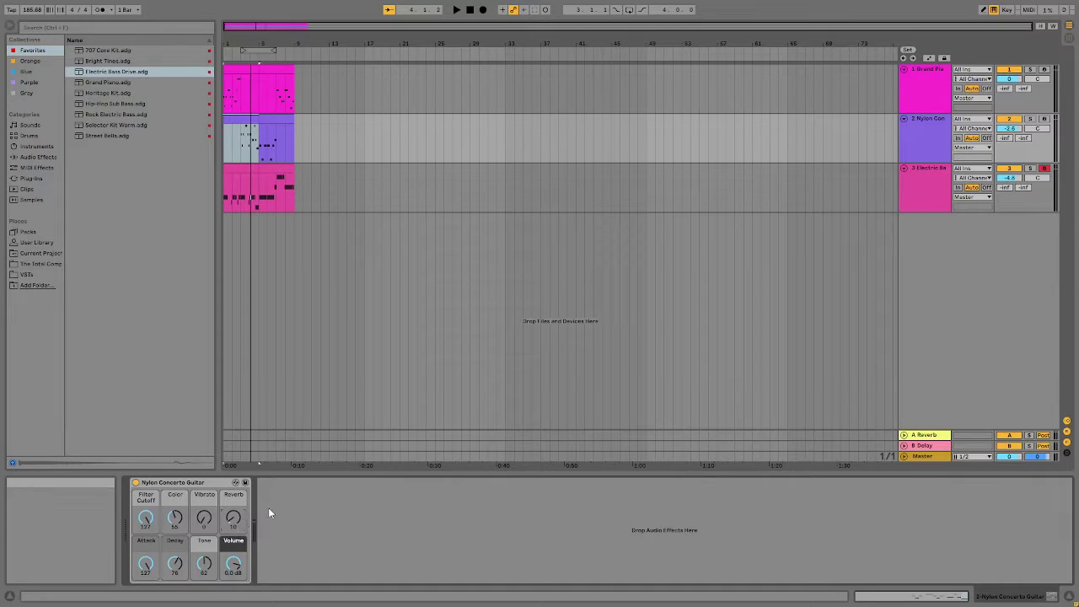
pyautogui.press('Up')
pyautogui.press('space')
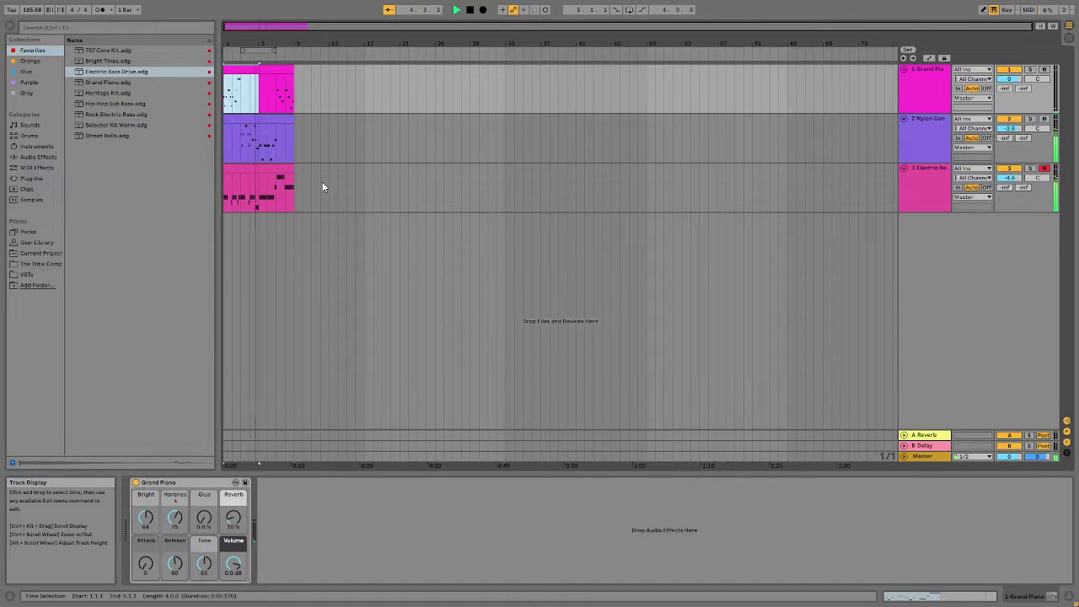
pyautogui.press('space')
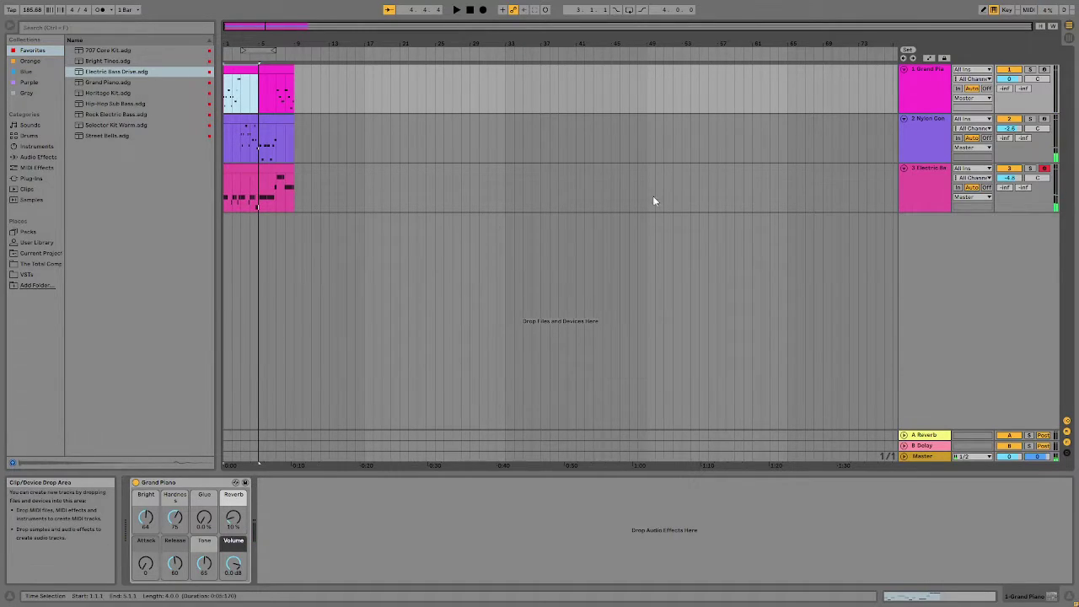
pyautogui.click(923, 149)
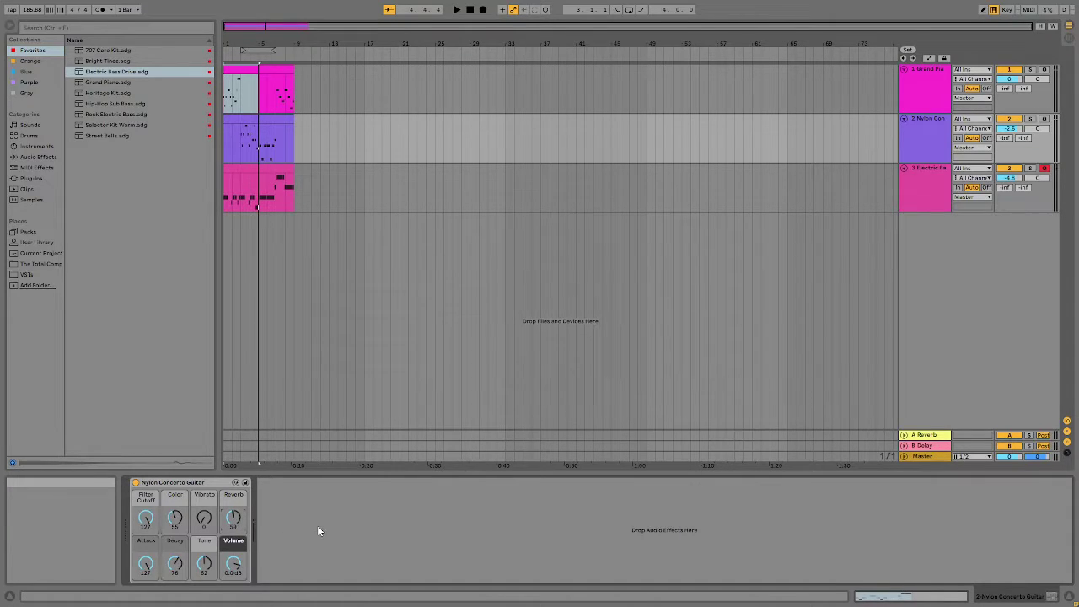
pyautogui.press('space')
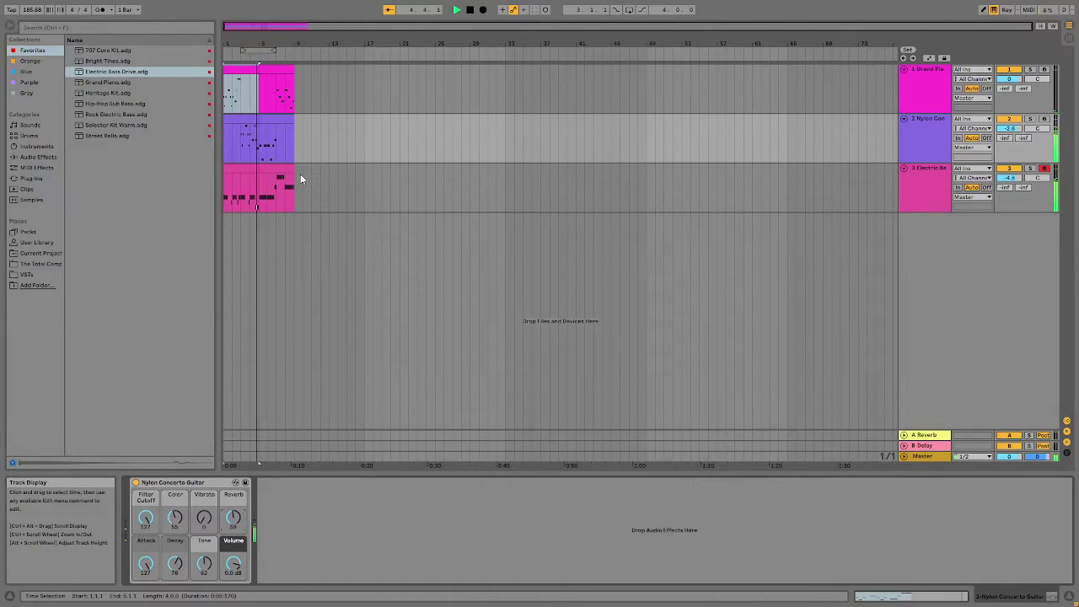
pyautogui.press('space')
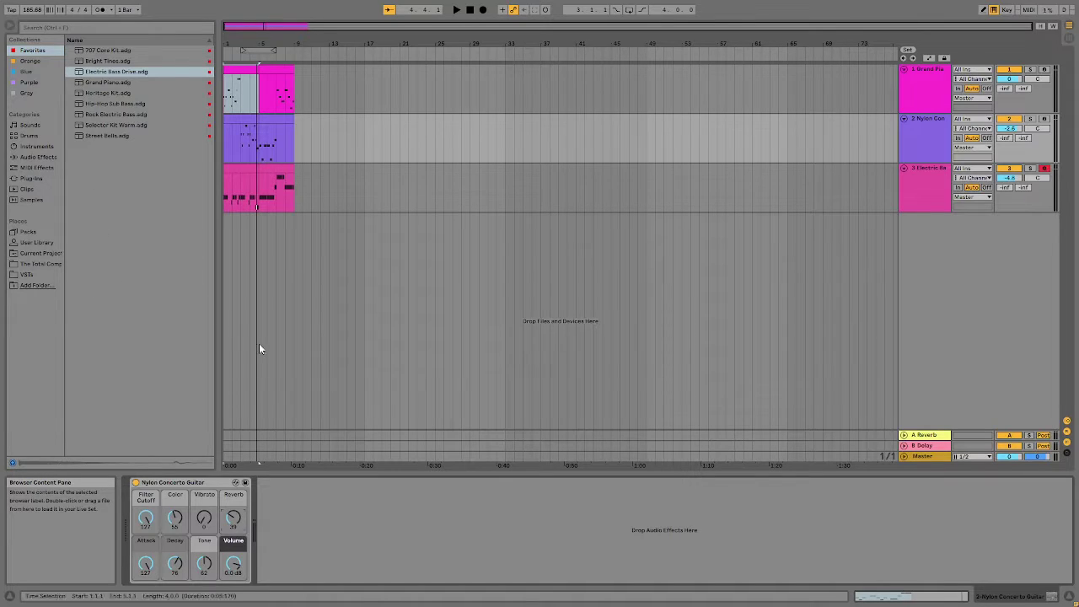
pyautogui.press('space')
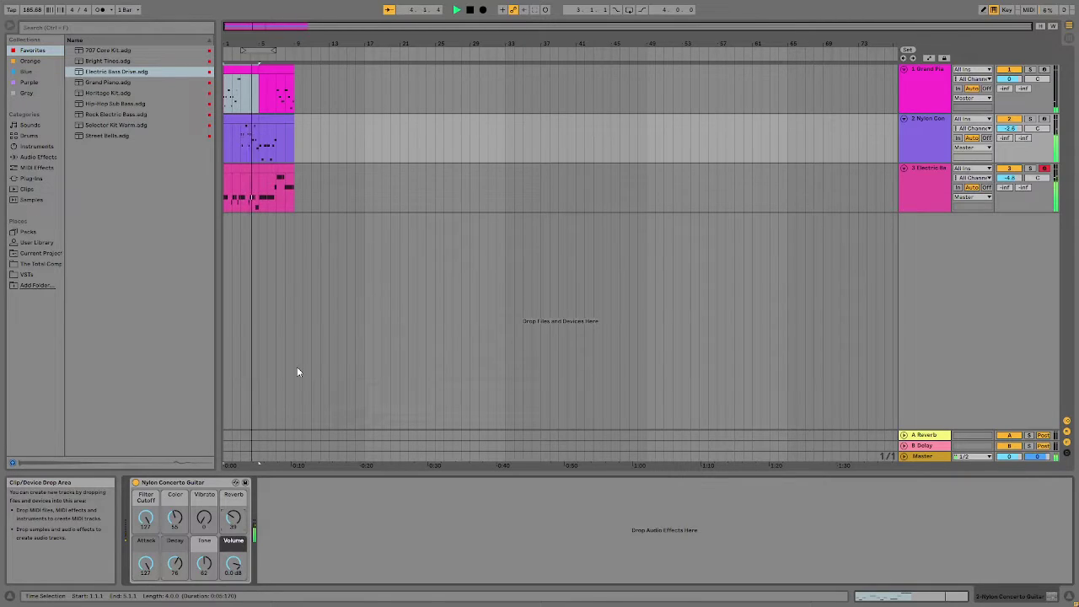
pyautogui.press('space')
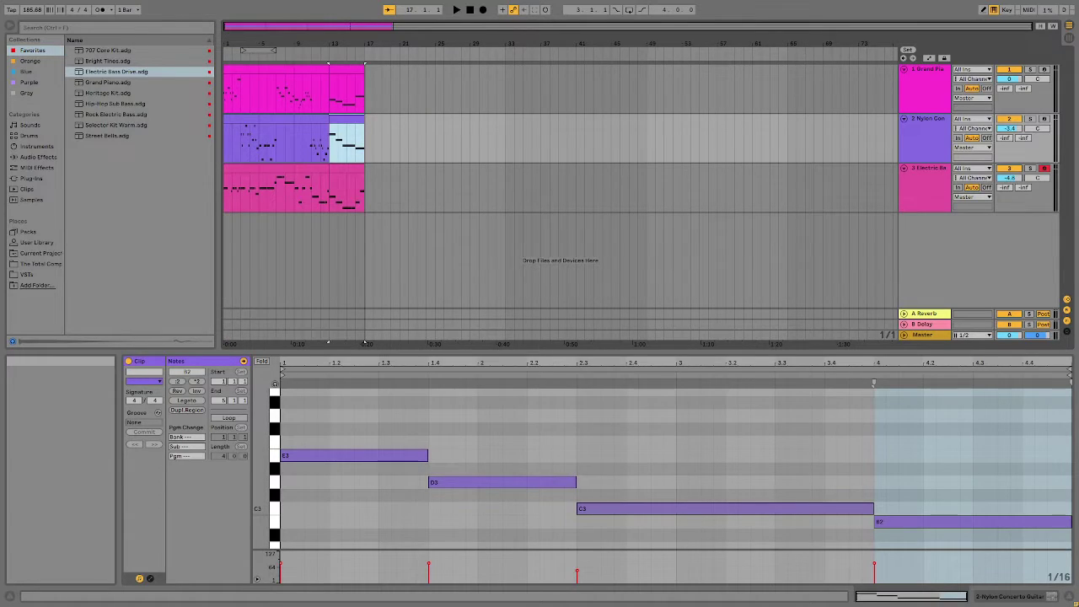
# - Examine the long notes in the clips starting at bar 13 on the piano, nylon guitar and electric bass tracks
pyautogui.click(345, 74)
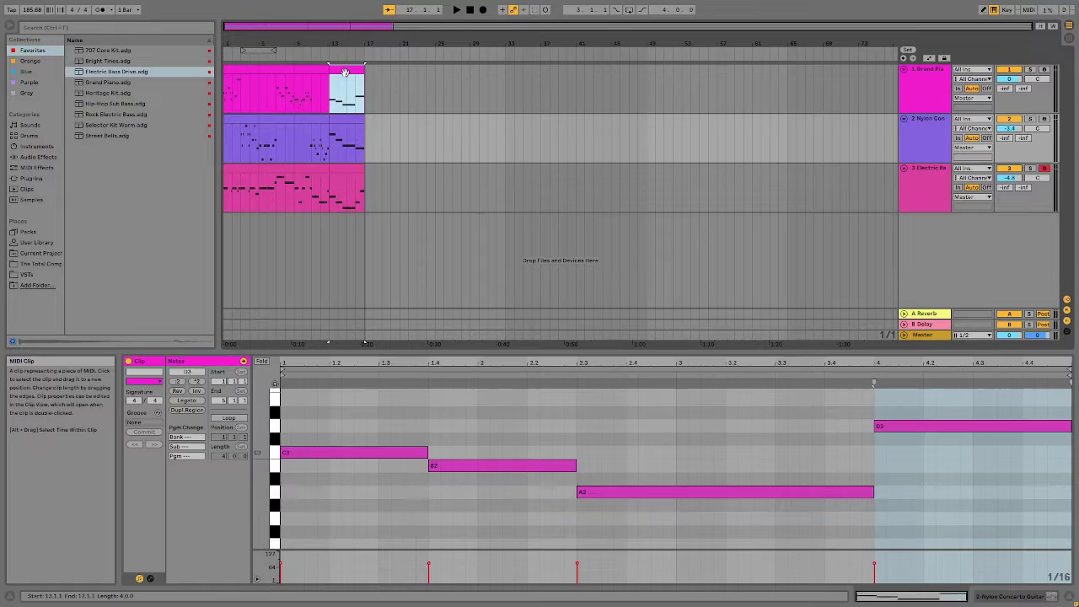
pyautogui.click(334, 169)
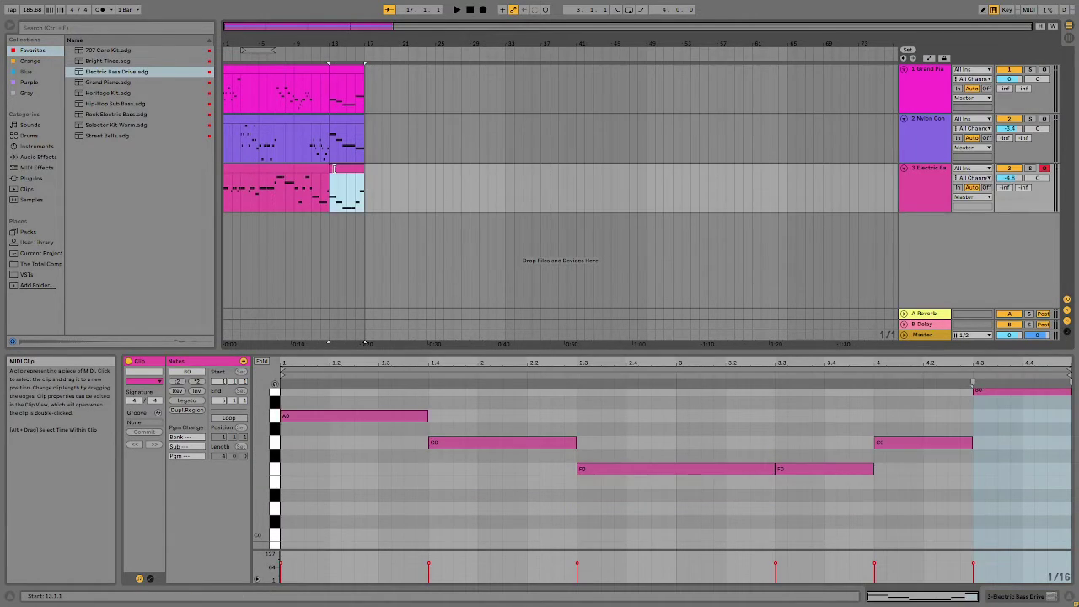
pyautogui.scroll(3, 384, 418)
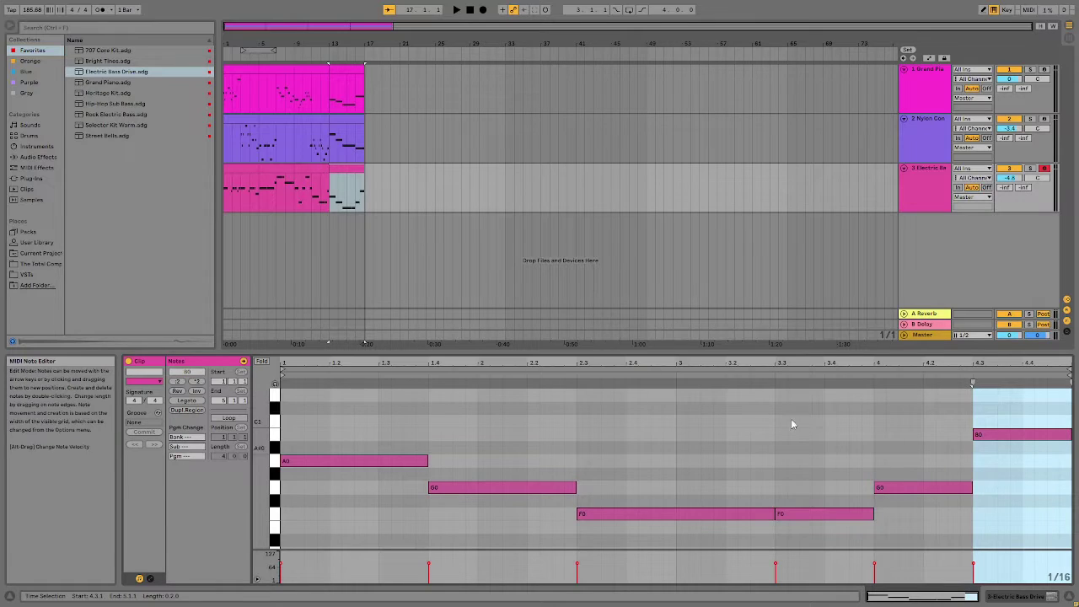
pyautogui.click(350, 125)
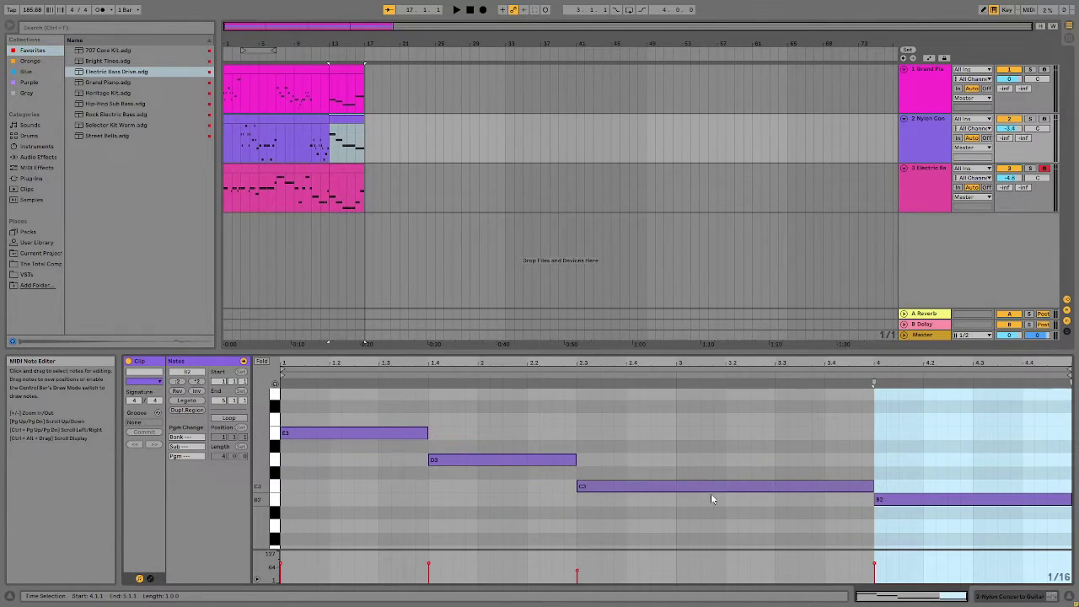
pyautogui.scroll(-4, 691, 485)
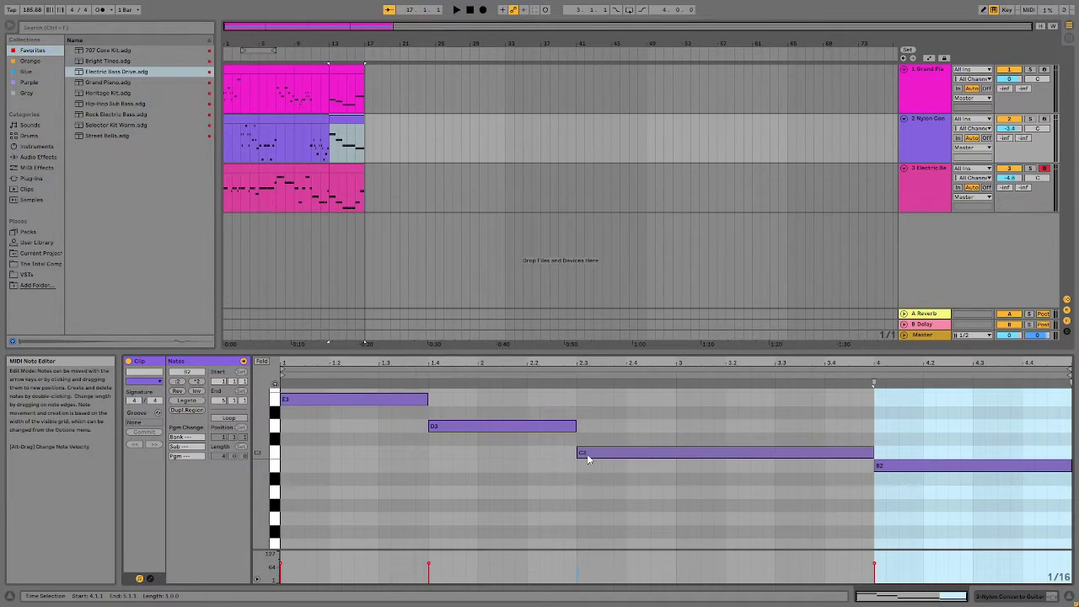
pyautogui.click(348, 181)
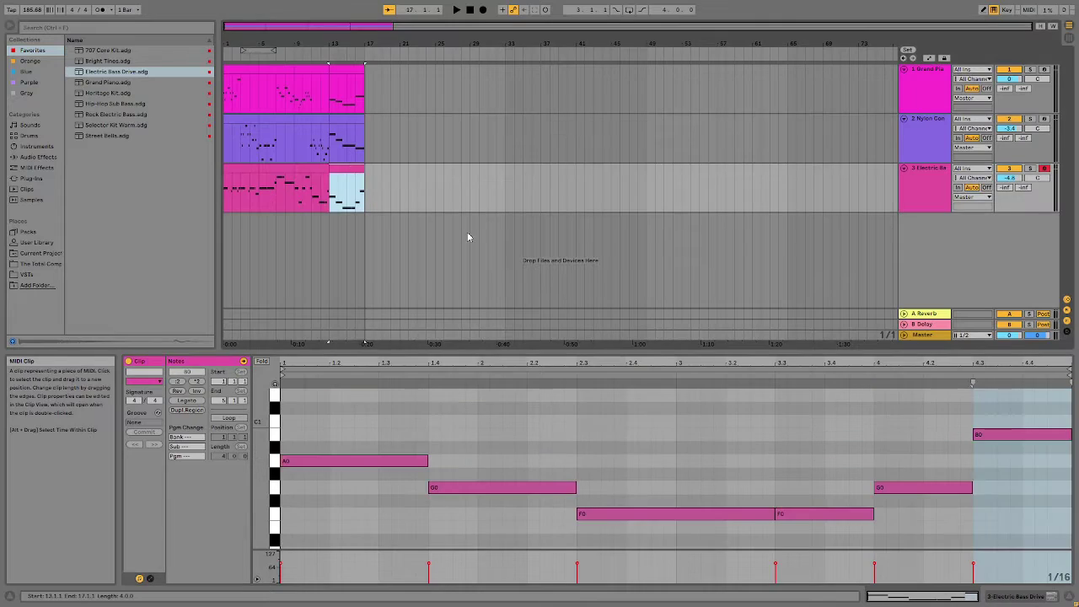
pyautogui.scroll(-3, 759, 459)
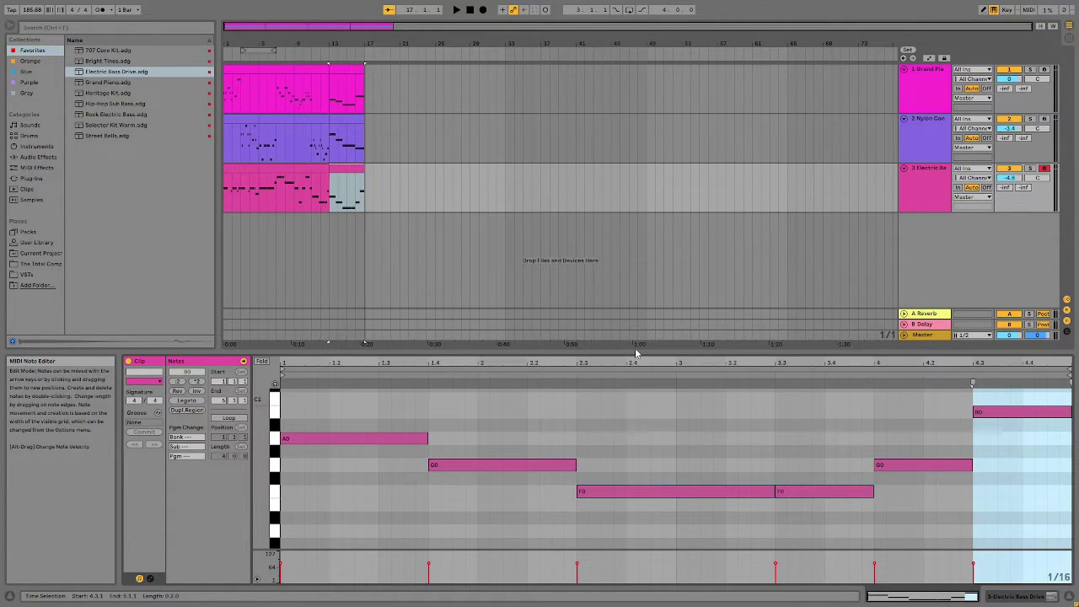
pyautogui.click(347, 139)
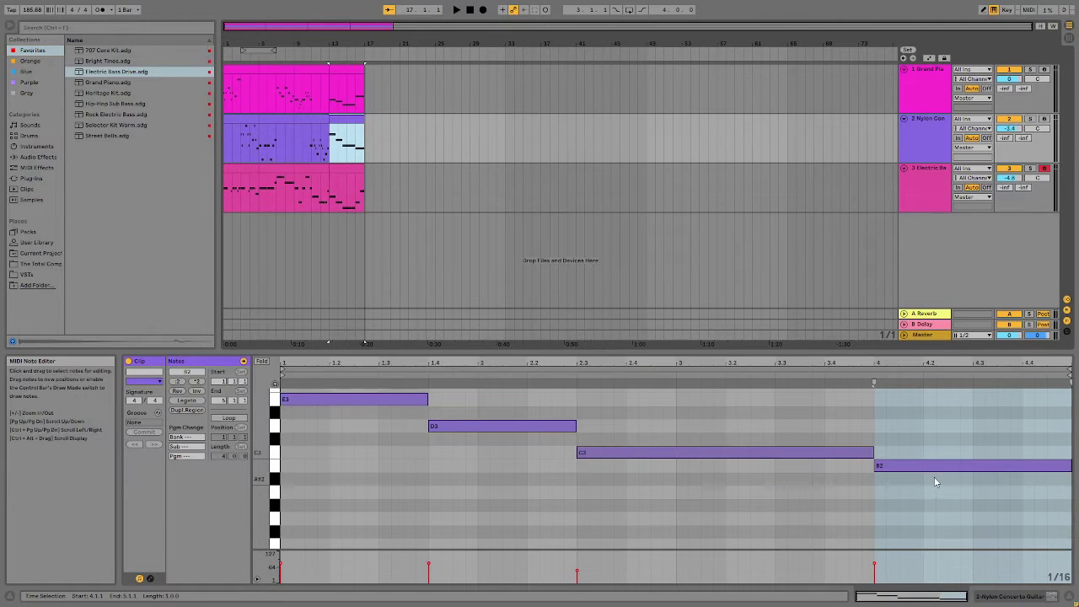
pyautogui.click(347, 89)
pyautogui.click(895, 428)
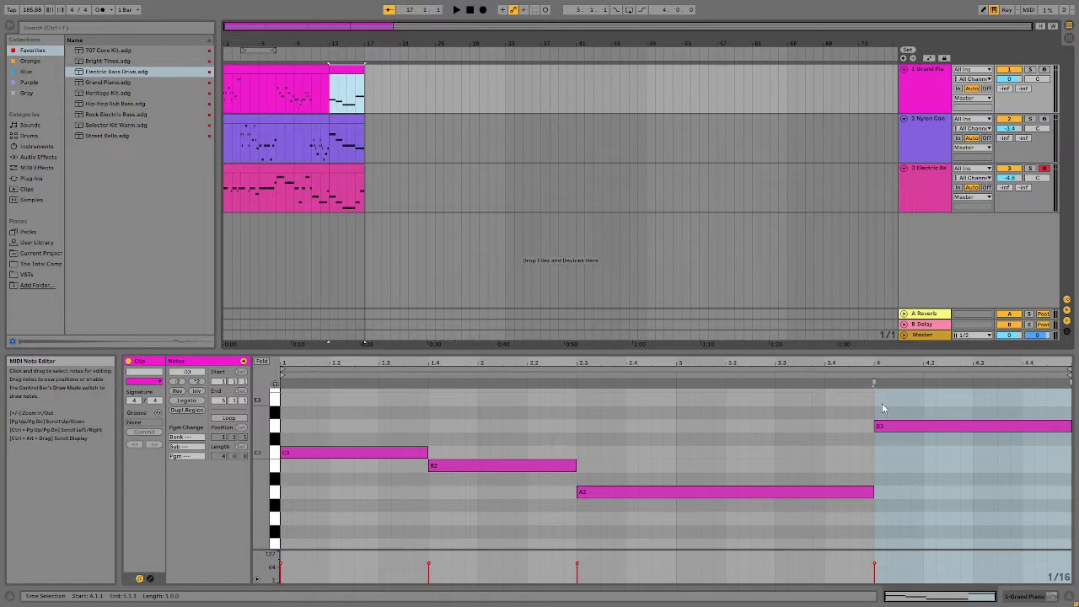
# - Compare the first two chord notes of the bar 13 clips across the piano, guitar and bass tracks
pyautogui.click(333, 100)
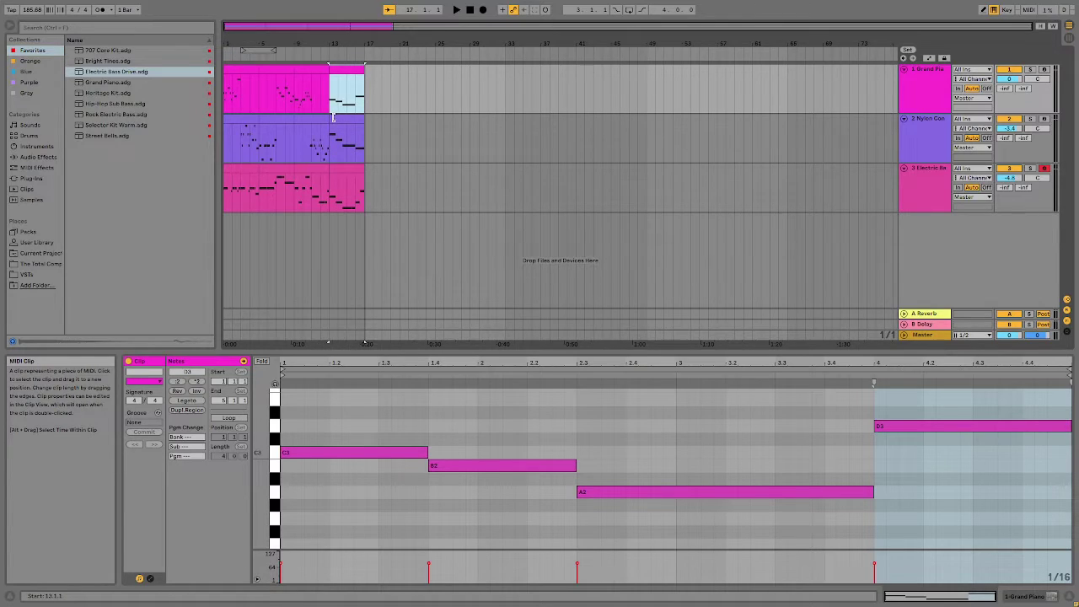
pyautogui.click(334, 124)
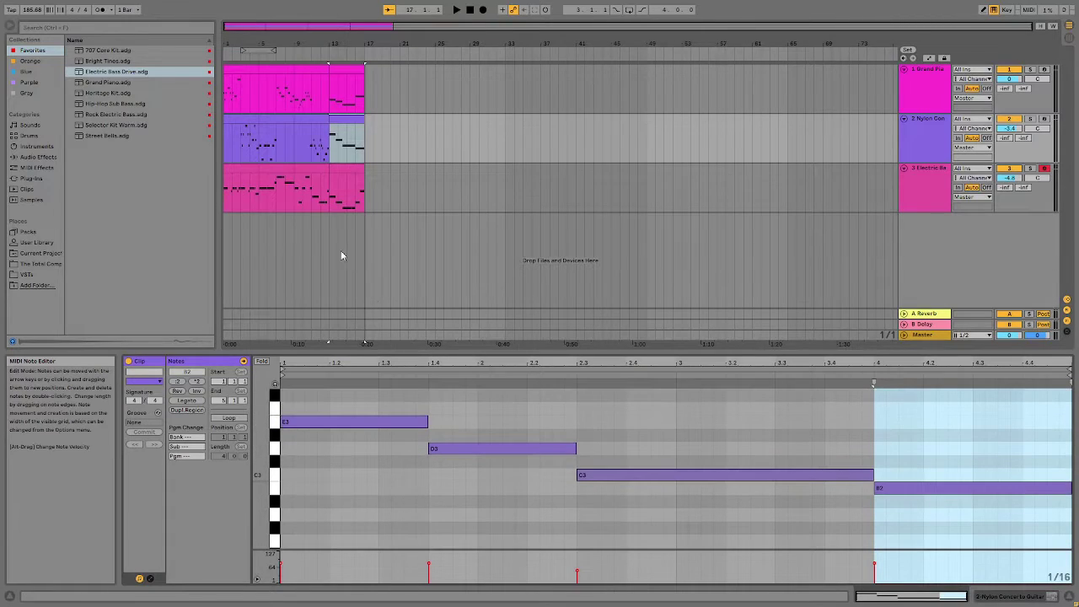
pyautogui.click(337, 177)
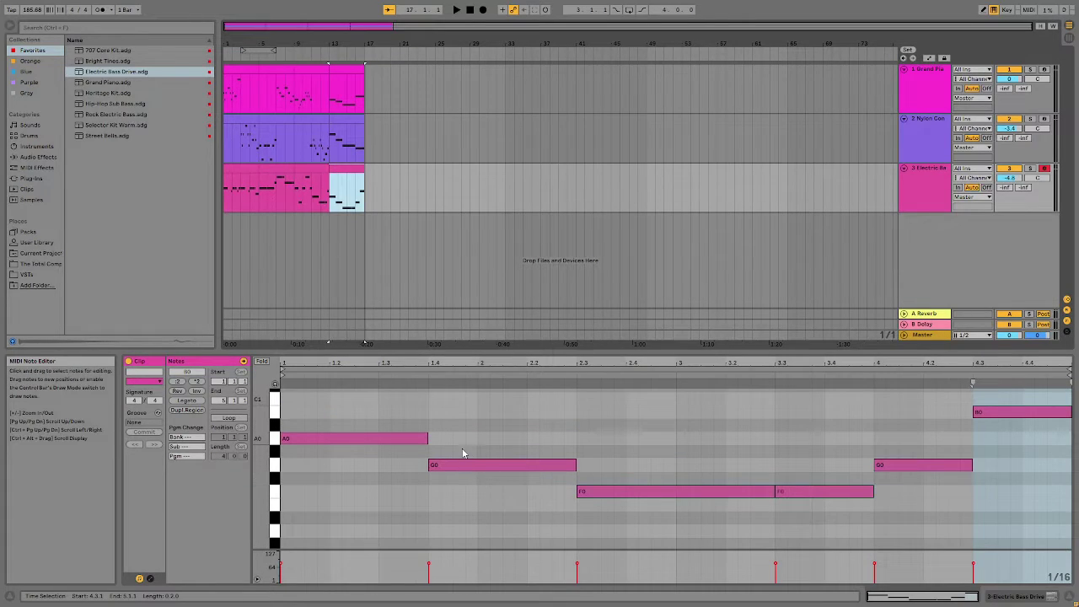
pyautogui.click(337, 124)
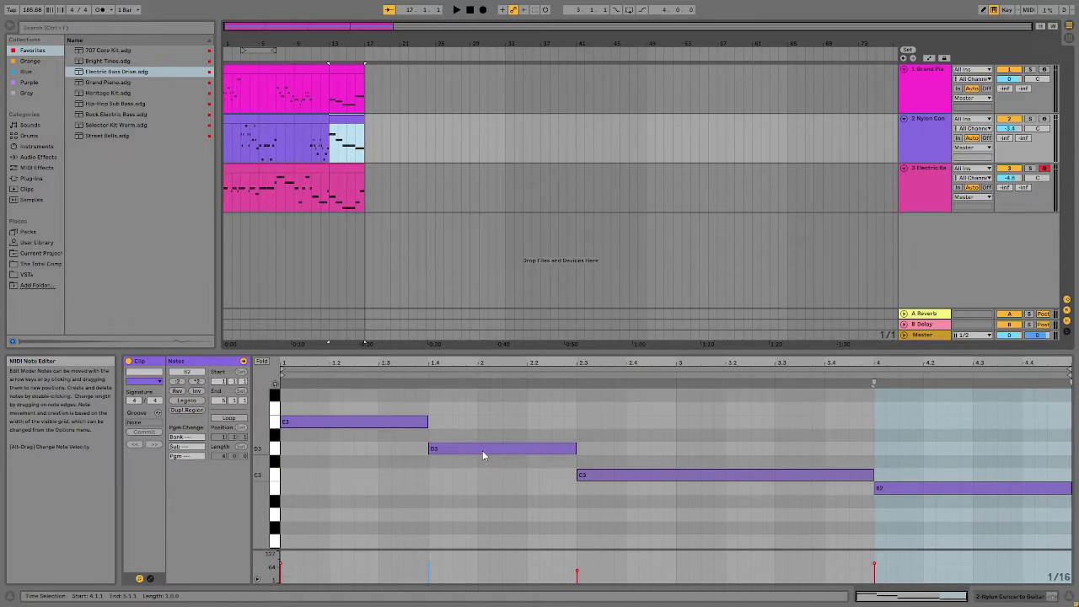
pyautogui.click(343, 70)
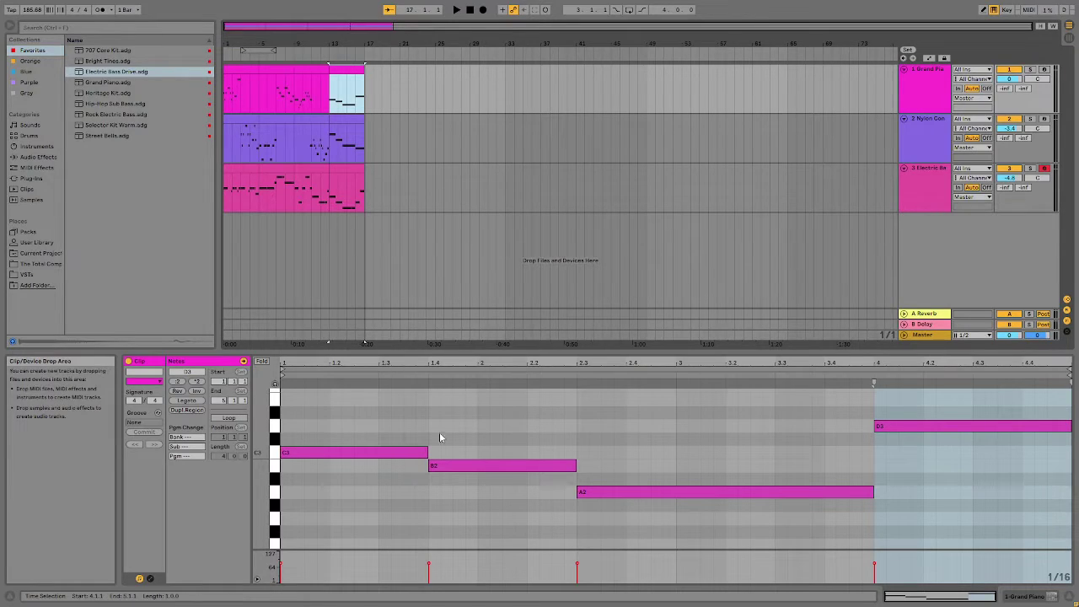
# - Compare the final notes of the bar 13 clips across the bass, guitar and piano tracks
pyautogui.click(349, 190)
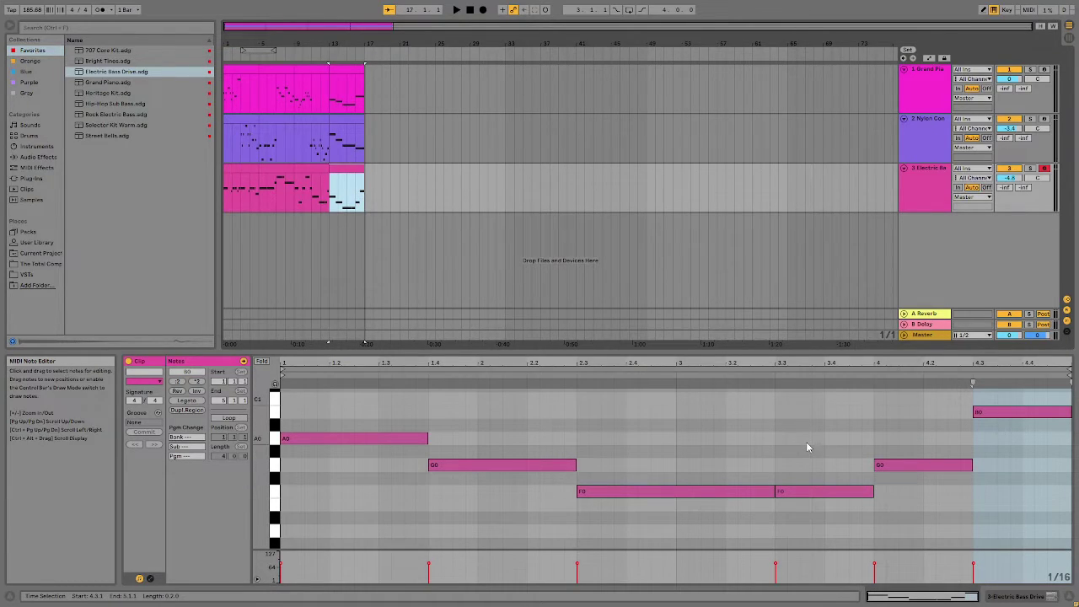
pyautogui.click(357, 122)
pyautogui.click(892, 488)
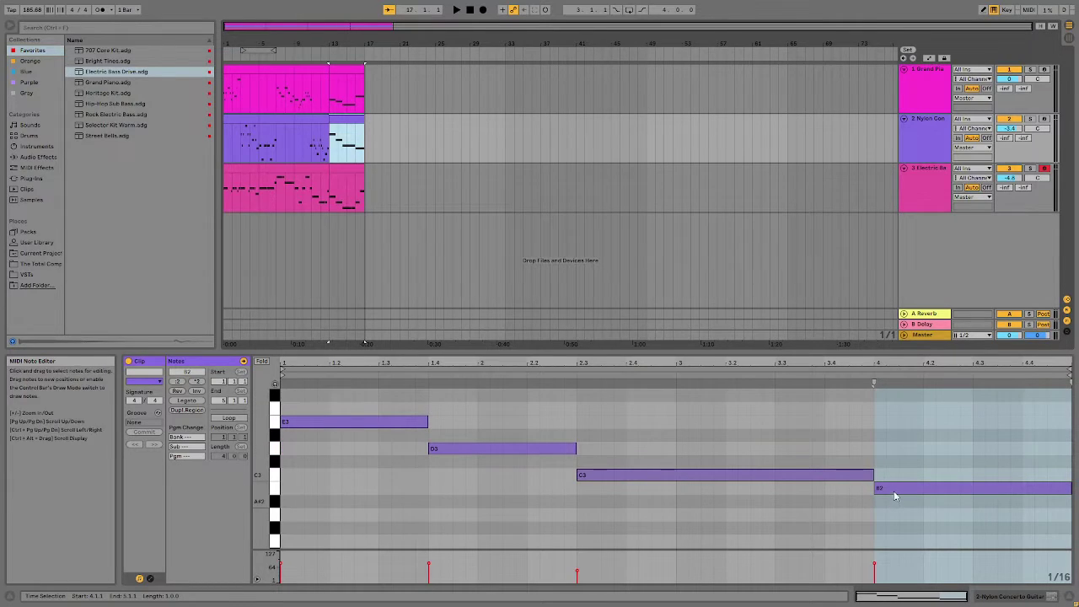
pyautogui.click(358, 83)
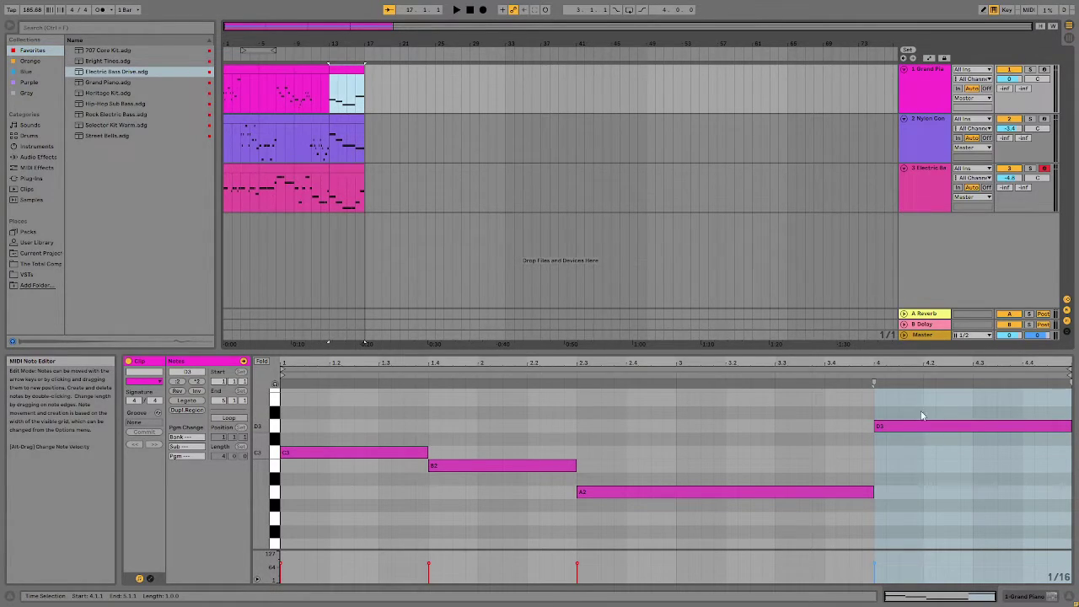
pyautogui.click(345, 121)
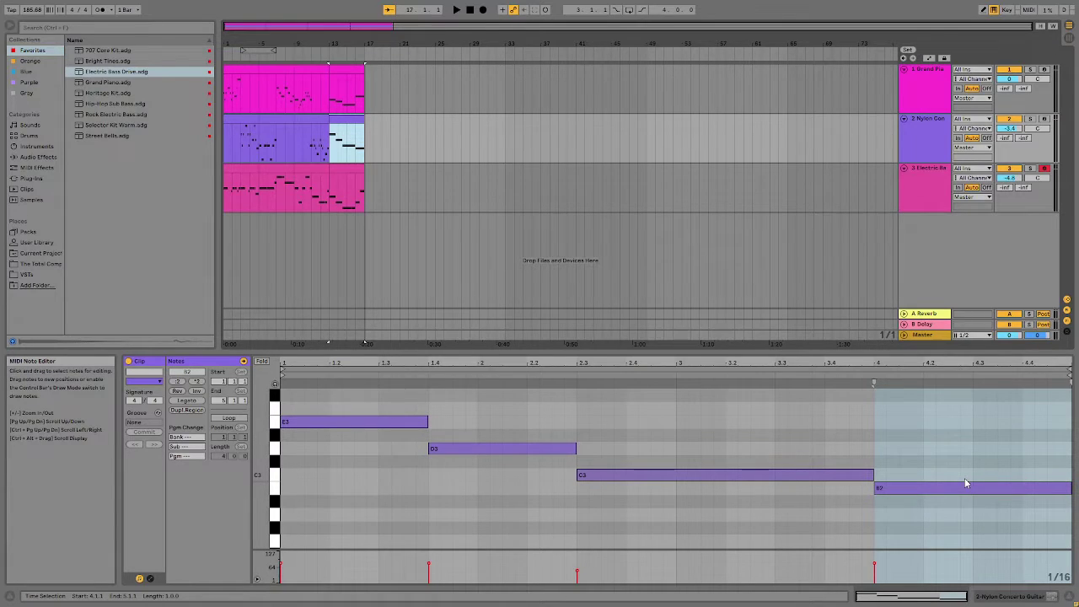
# - Play the closing section from bar 13 to its end and inspect the last note of the electric bass clip
pyautogui.click(353, 68)
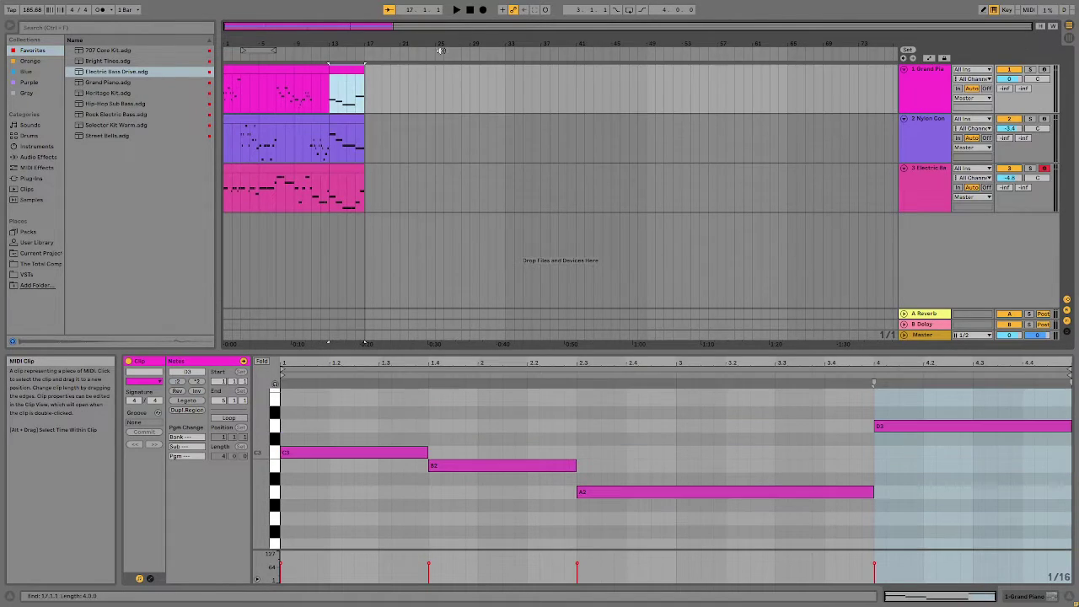
pyautogui.press('space')
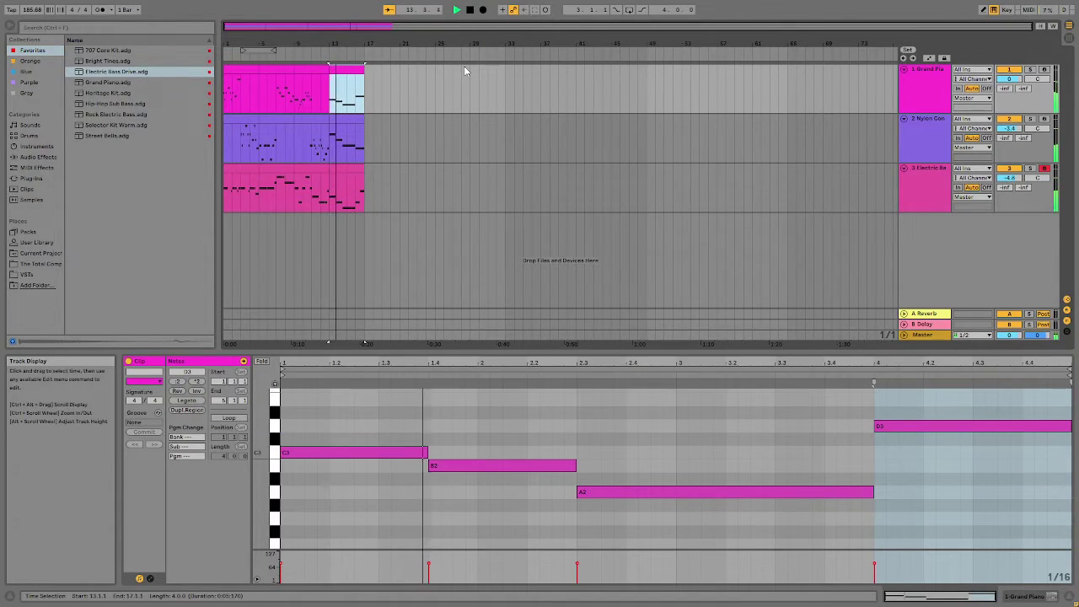
pyautogui.click(471, 10)
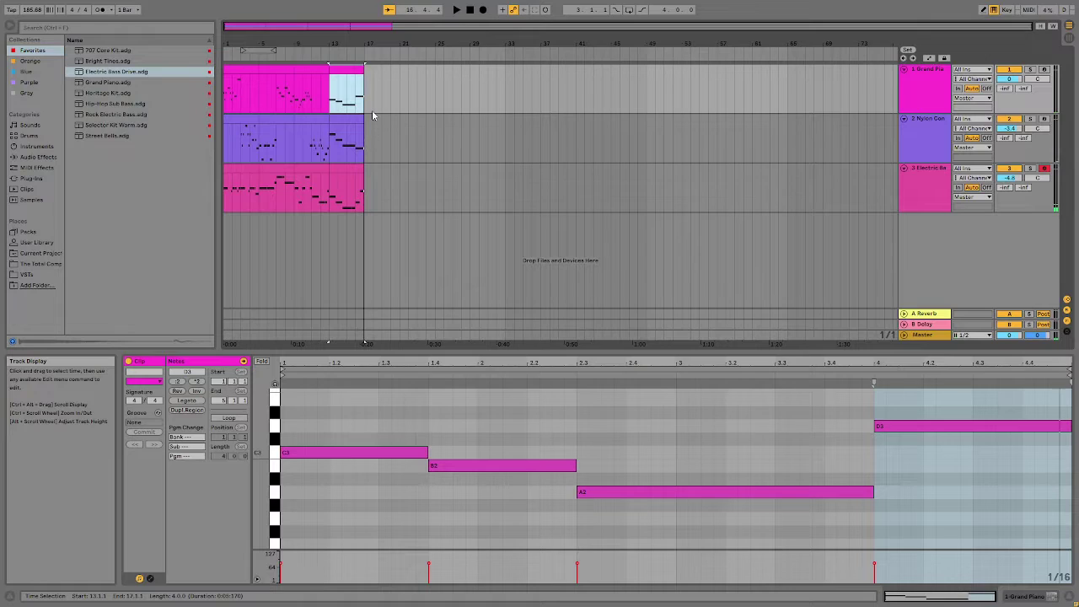
pyautogui.click(357, 166)
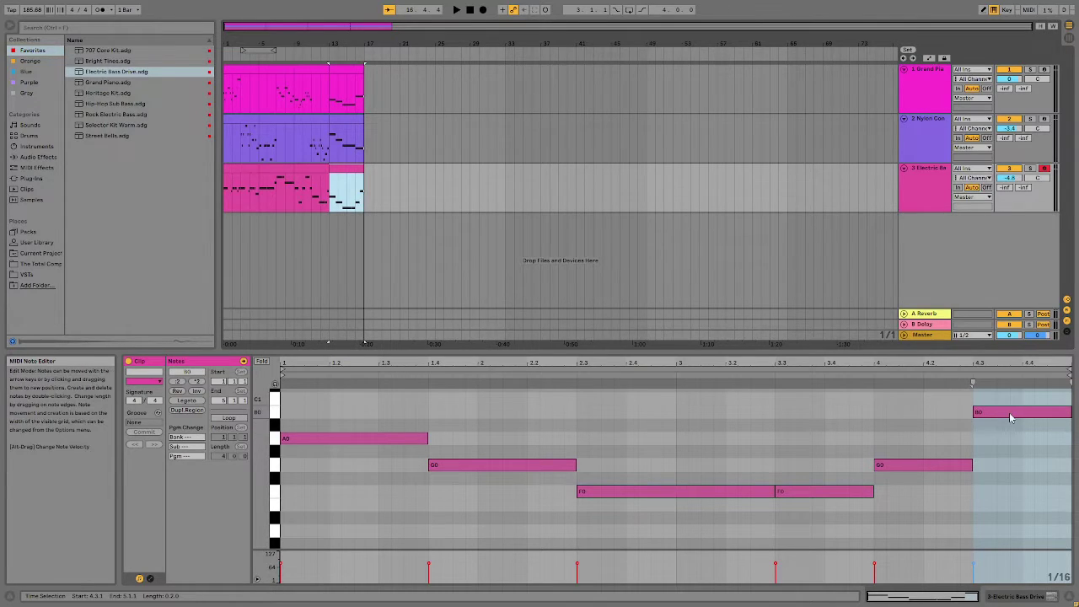
# - Inspect the sustained notes in the bar 13 clips on the nylon guitar and piano tracks
pyautogui.click(351, 118)
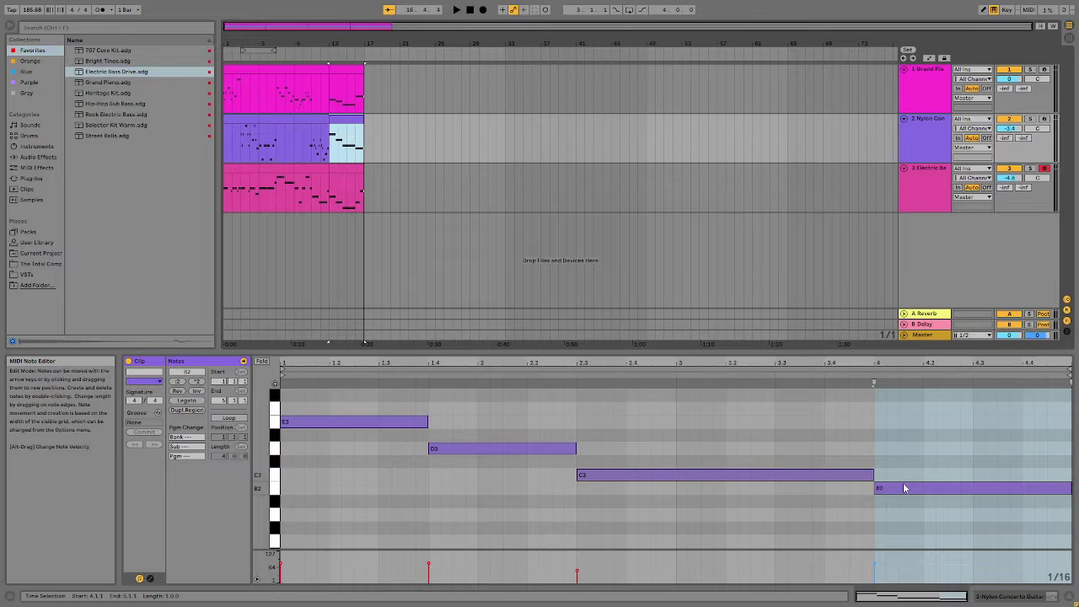
pyautogui.click(349, 77)
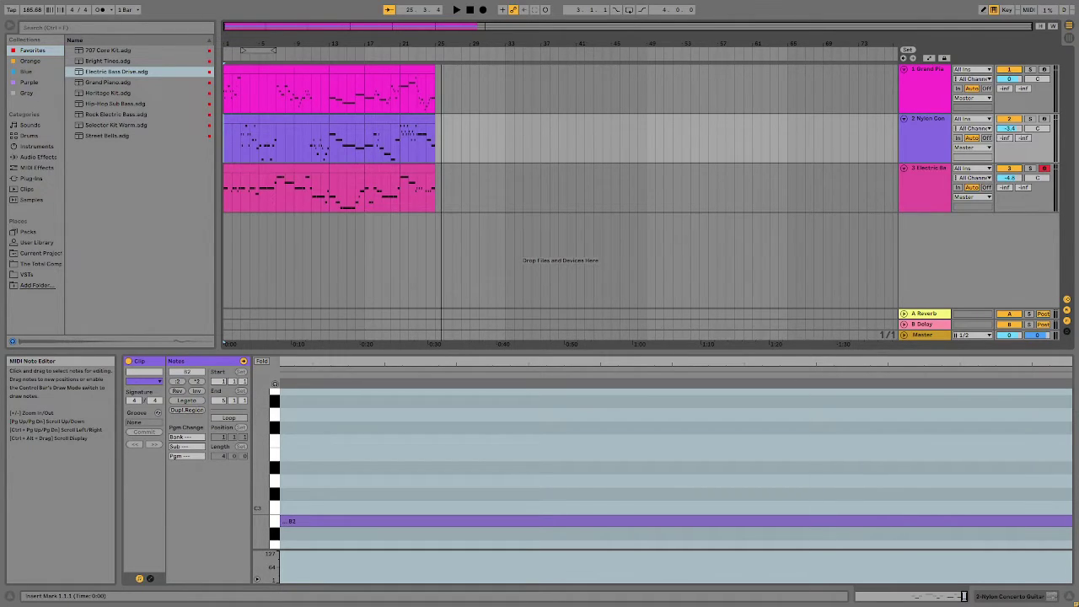
# - Examine the clips spanning bars 17 to 25 on the electric bass, nylon guitar and piano tracks
pyautogui.click(415, 171)
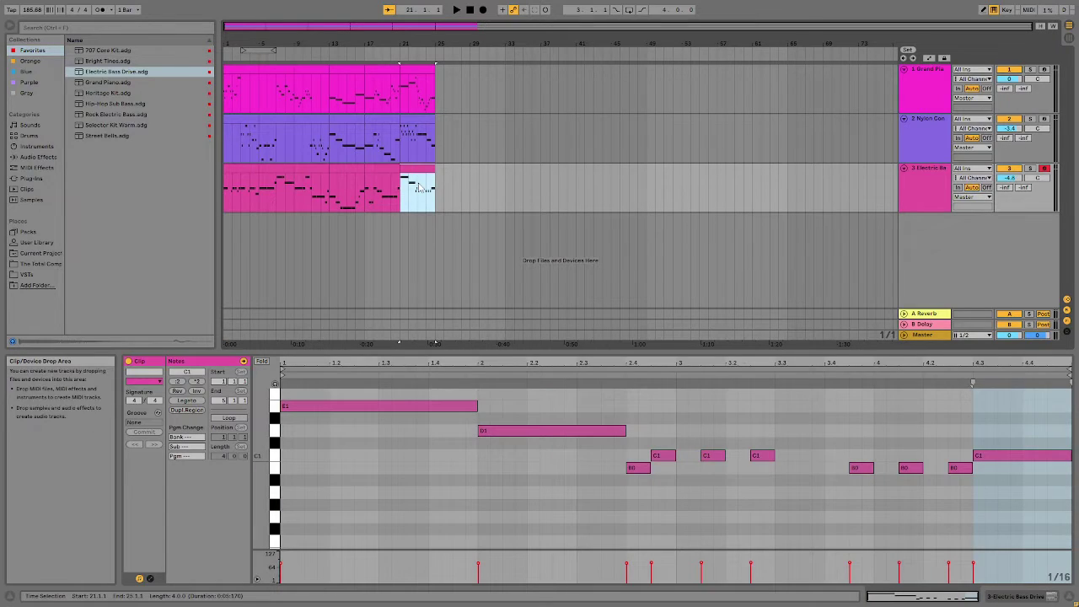
pyautogui.keyDown('shift'); pyautogui.click(372, 167); pyautogui.keyUp('shift')
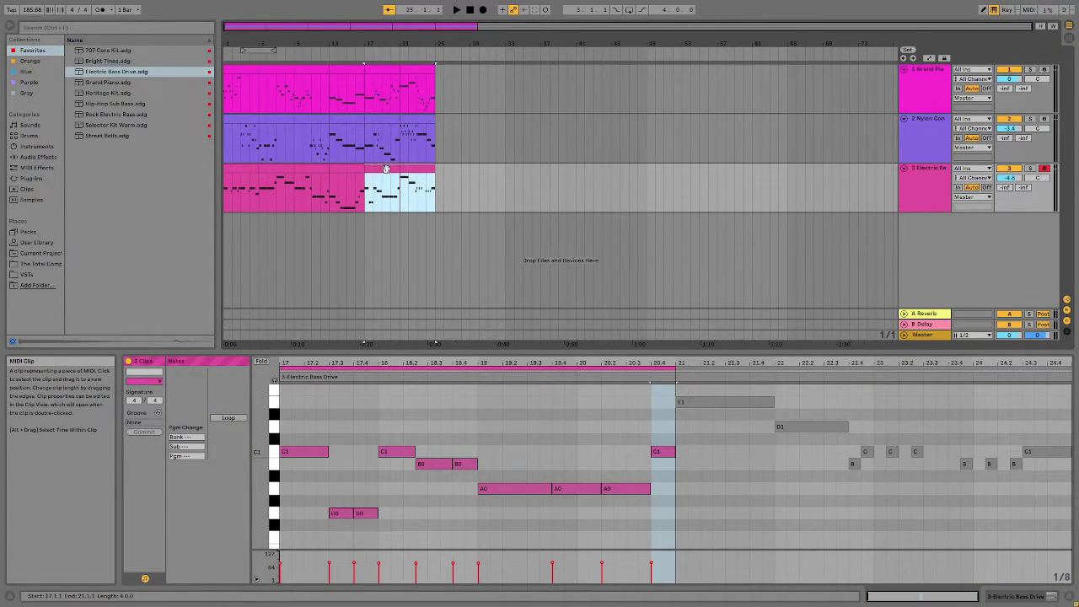
pyautogui.click(380, 118)
pyautogui.keyDown('shift'); pyautogui.click(418, 119); pyautogui.keyUp('shift')
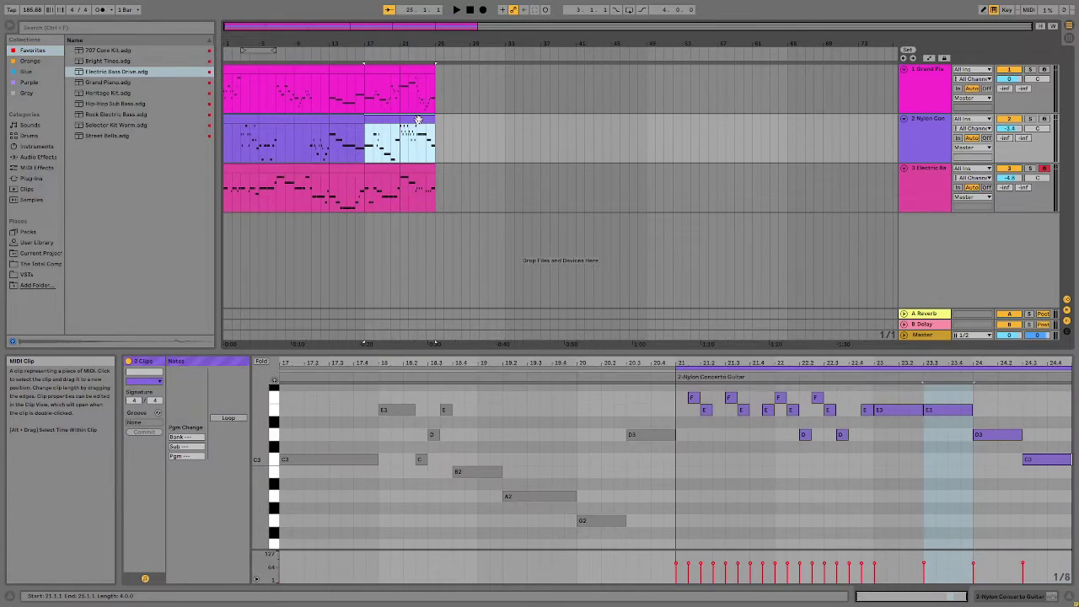
pyautogui.click(375, 67)
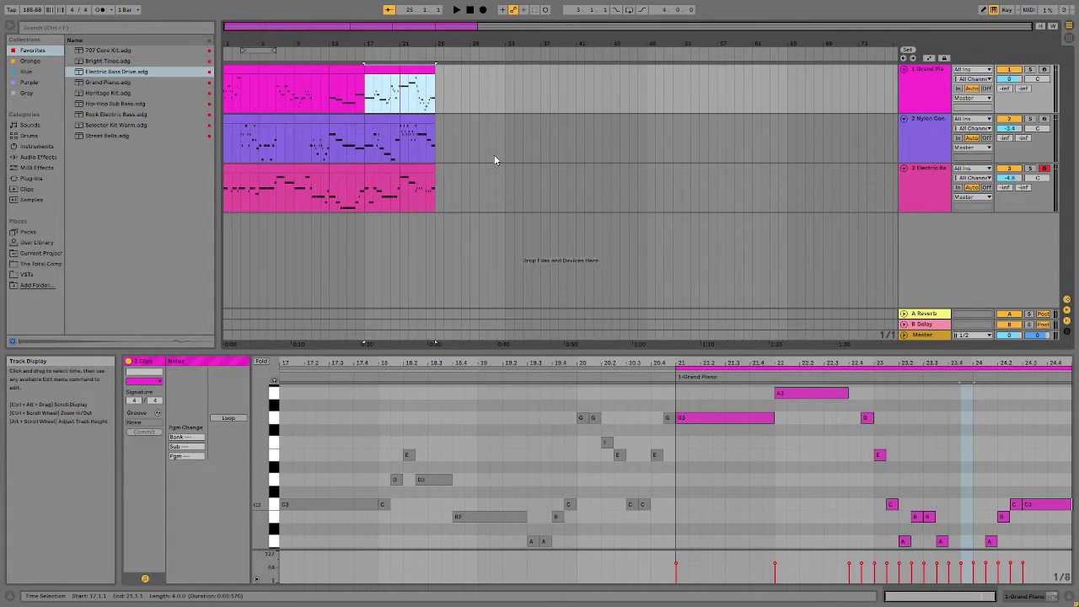
# - Compare the bar 21 guitar and bass clips with the bass clips at bars 1 and 17, then play from the bar 17 piano clip
pyautogui.click(421, 119)
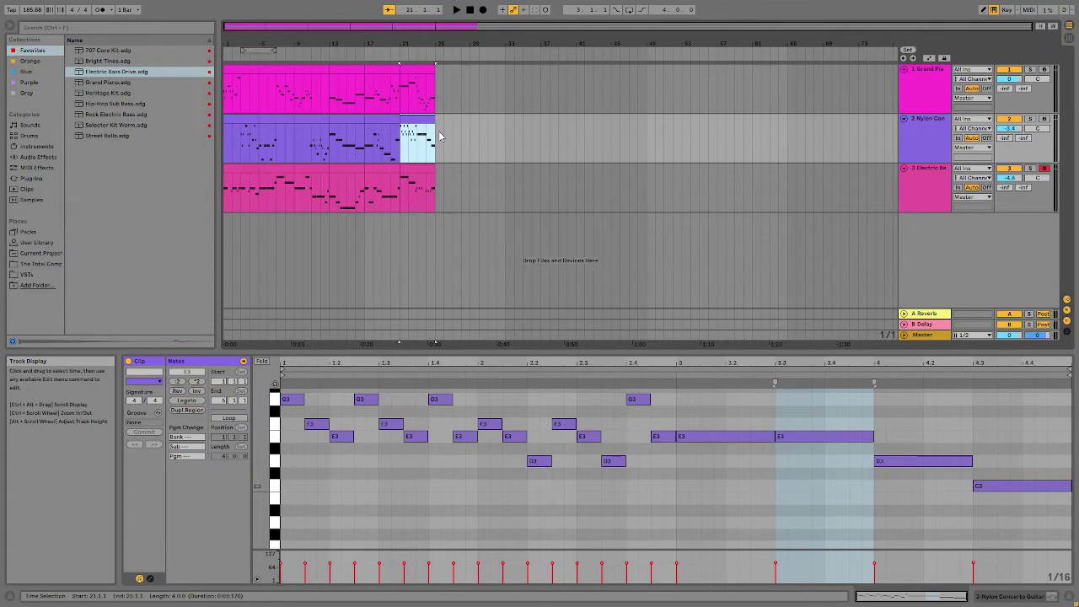
pyautogui.click(421, 178)
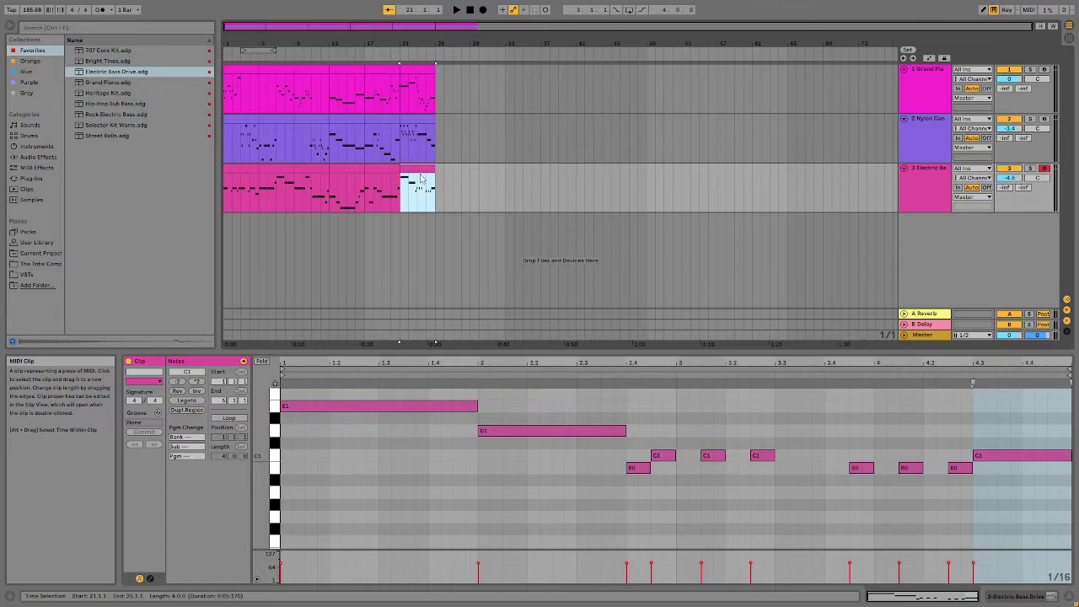
pyautogui.click(239, 180)
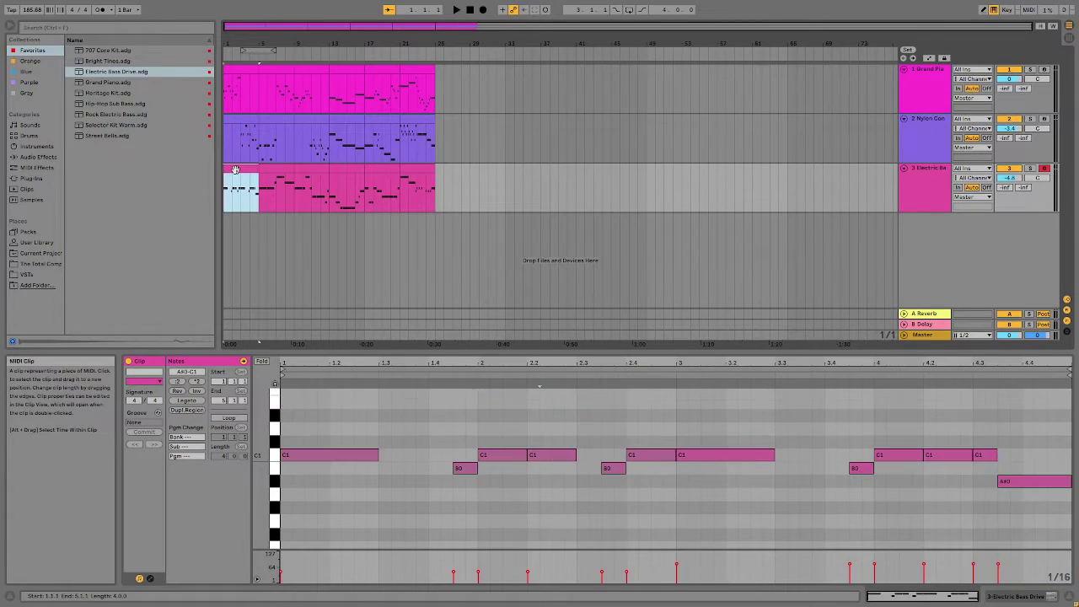
pyautogui.click(387, 168)
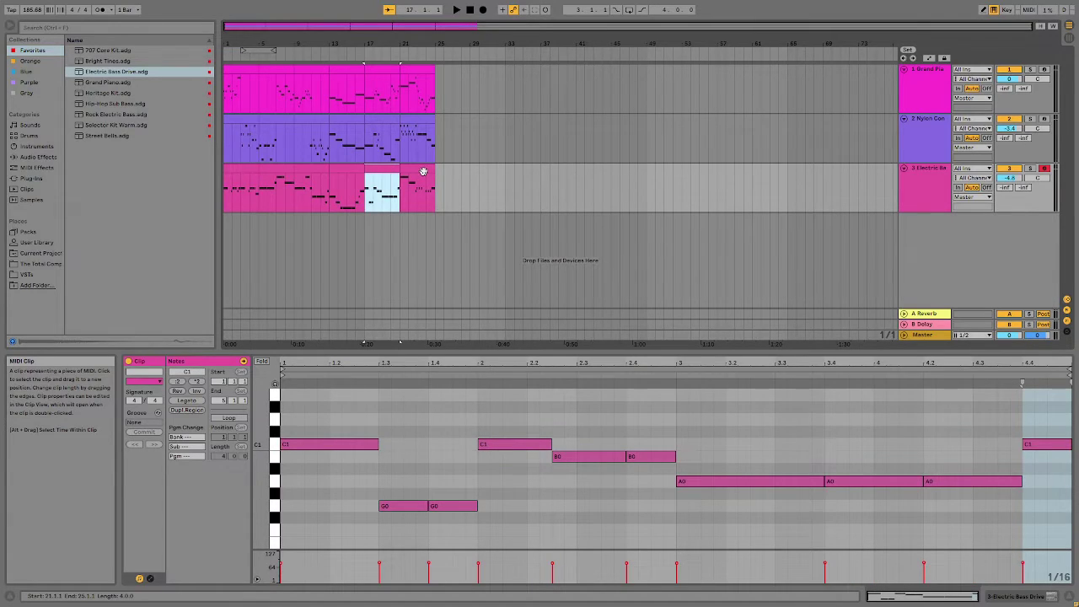
pyautogui.click(423, 171)
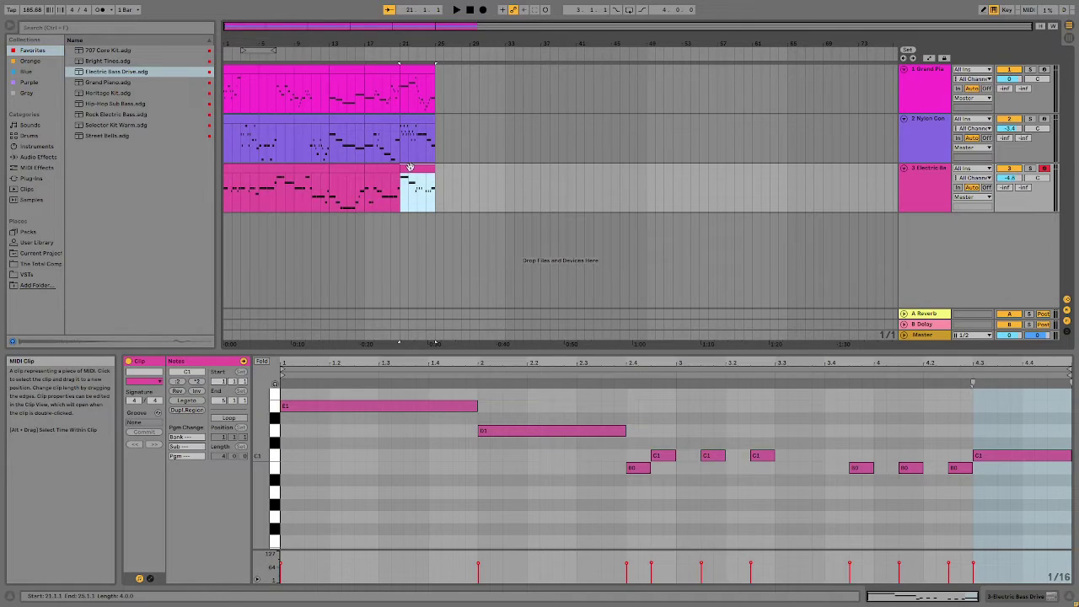
pyautogui.click(389, 80)
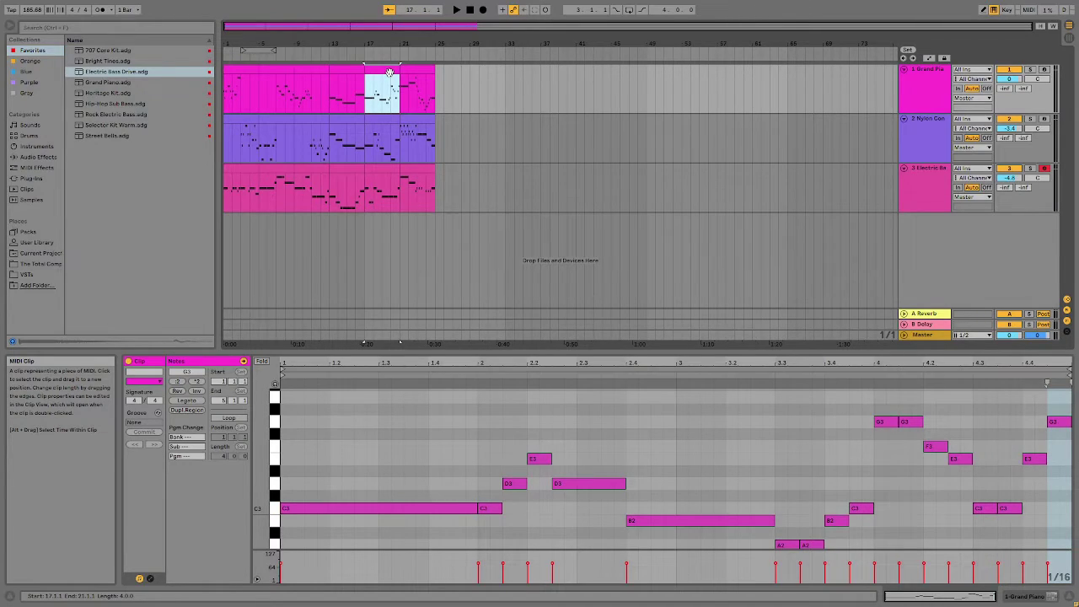
pyautogui.press('space')
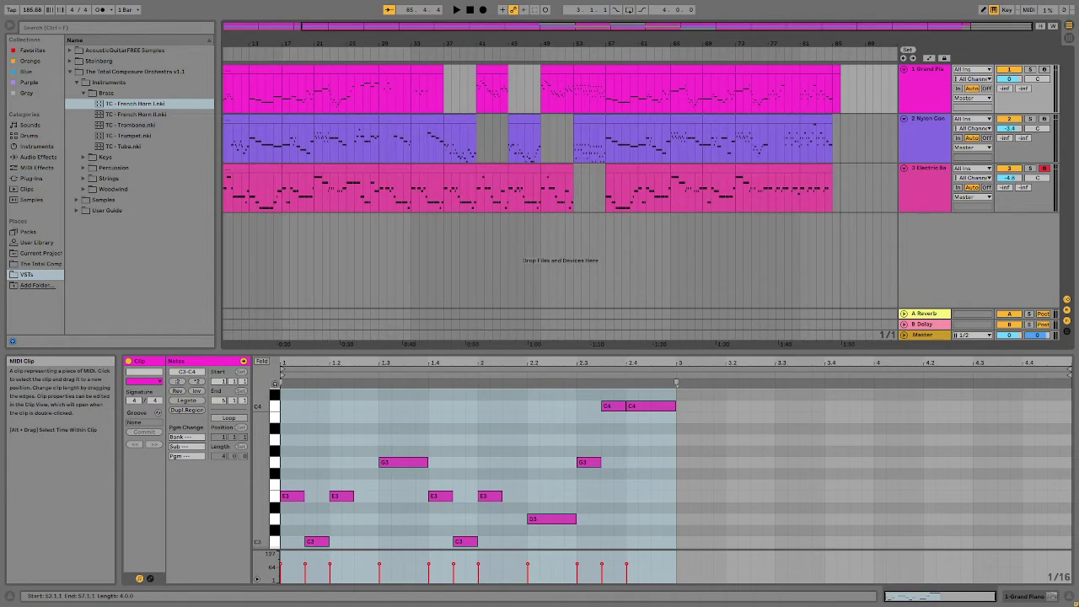
# - Examine the bar 53 piano and nylon guitar clips within the section from bar 37 to 57
pyautogui.click(586, 66)
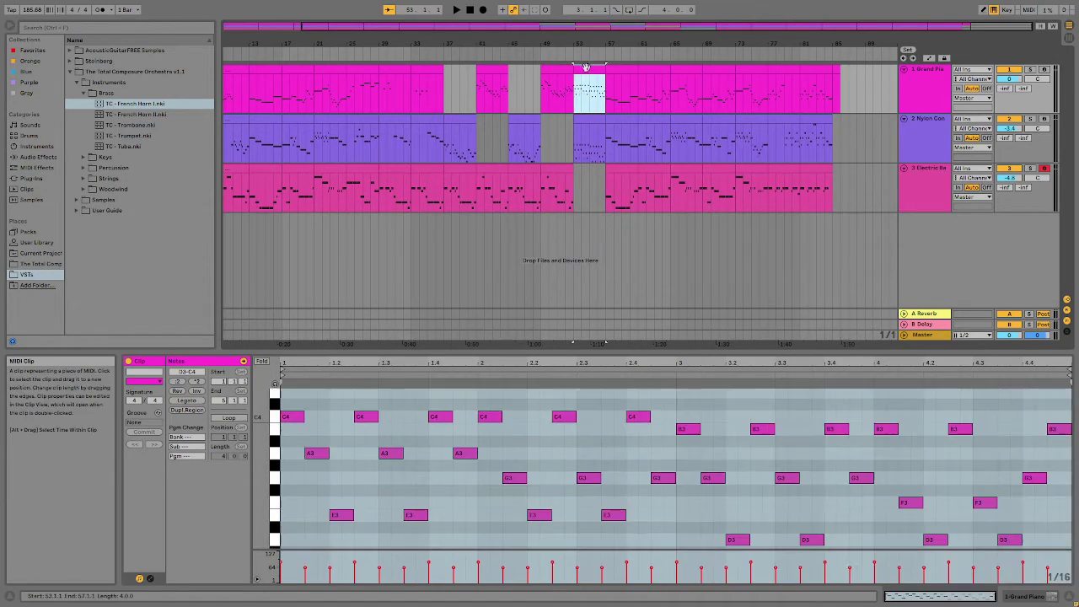
pyautogui.keyDown('shift'); pyautogui.click(459, 171); pyautogui.keyUp('shift')
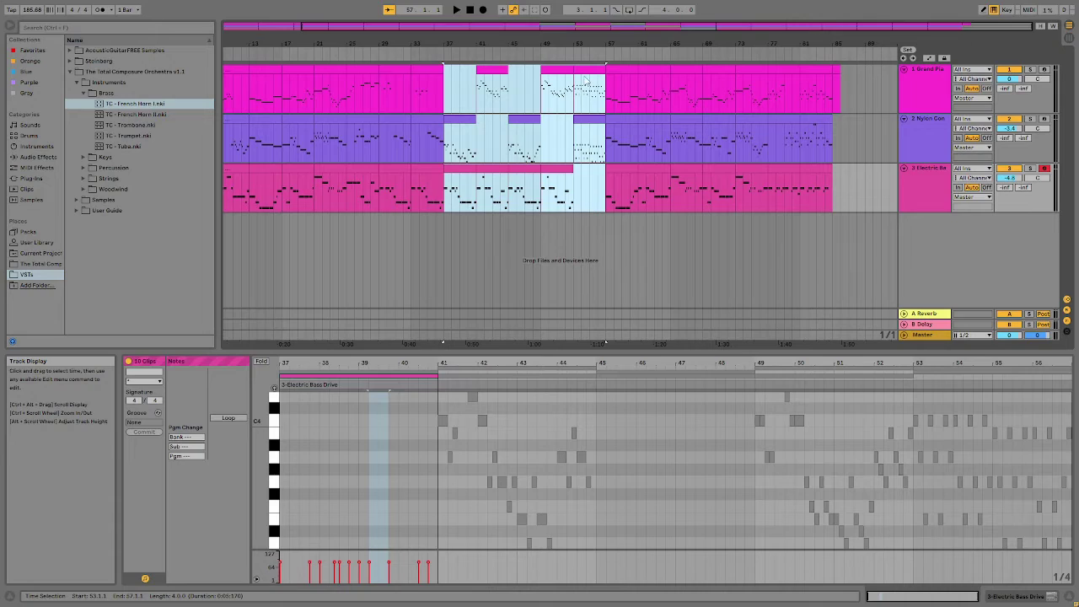
pyautogui.click(586, 69)
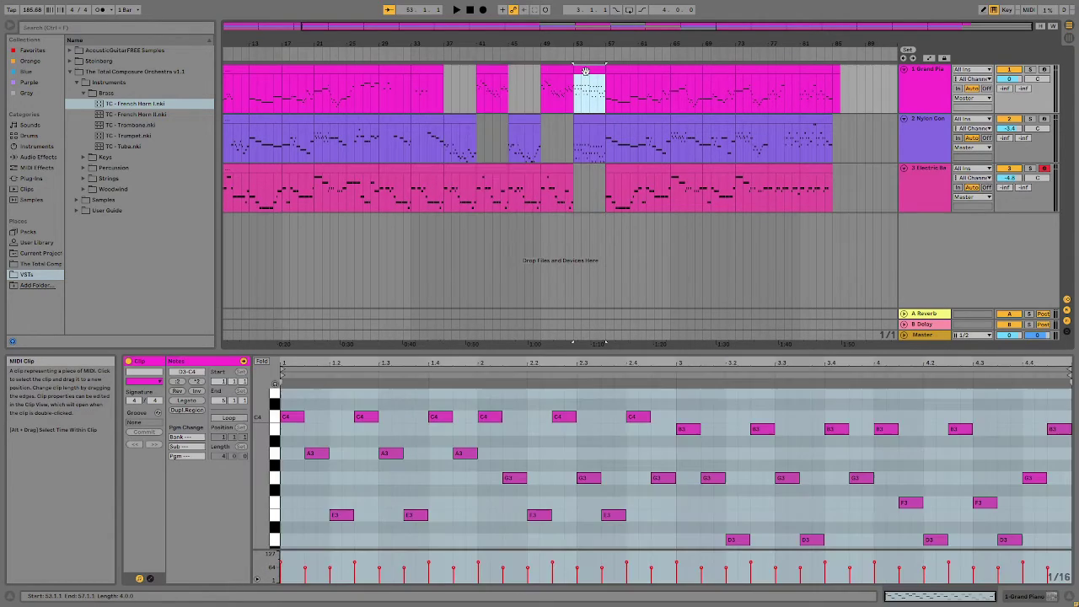
pyautogui.keyDown('shift'); pyautogui.click(580, 122); pyautogui.keyUp('shift')
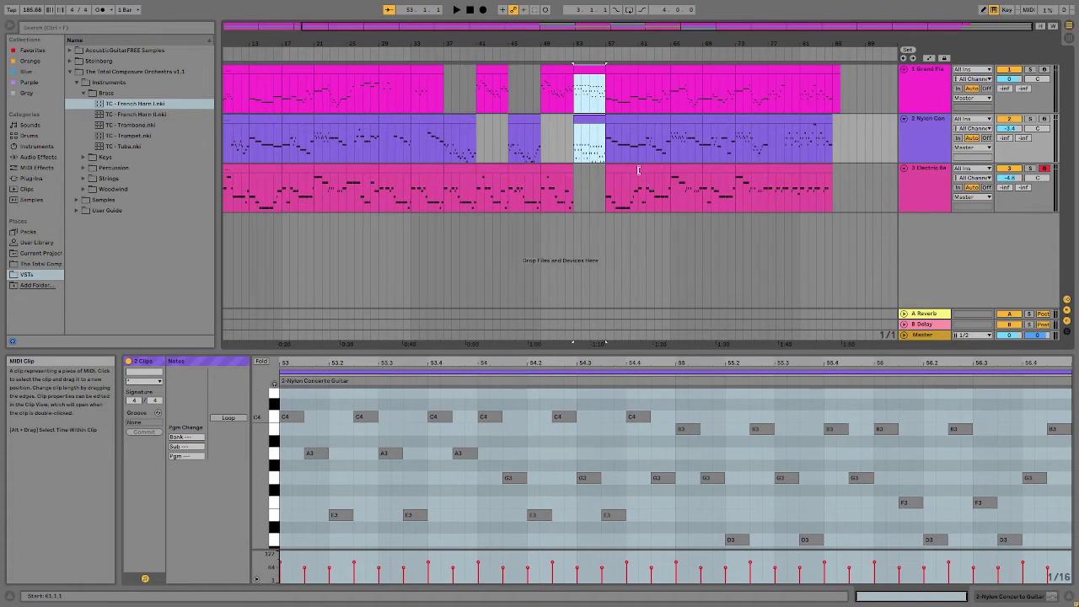
# - Play the three-track section from bar 57 and inspect the piano clip at bar 61
pyautogui.click(615, 74)
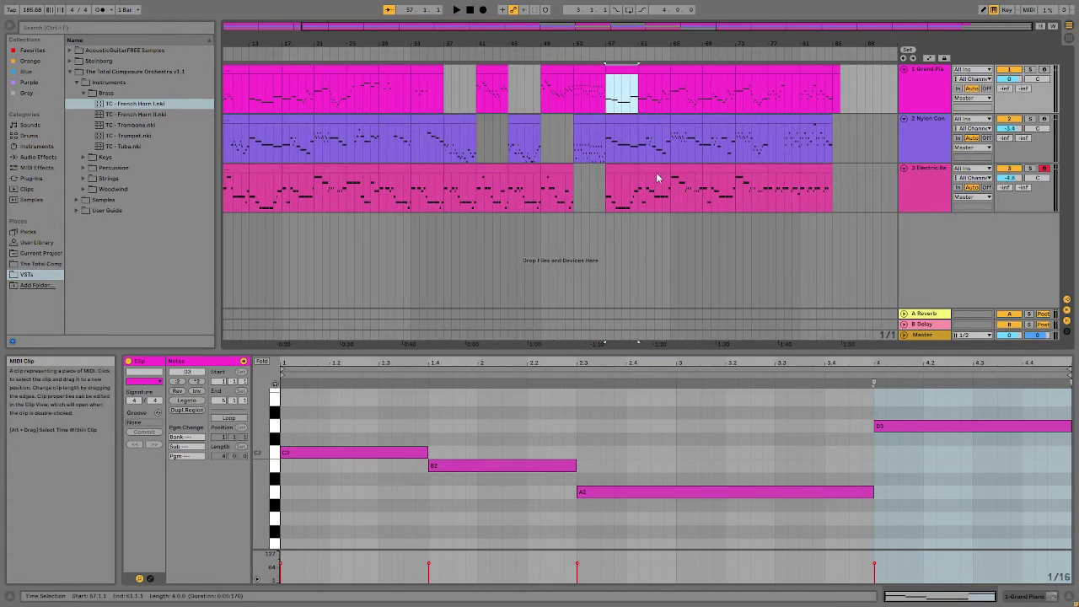
pyautogui.keyDown('shift'); pyautogui.click(657, 172); pyautogui.keyUp('shift')
pyautogui.press('space')
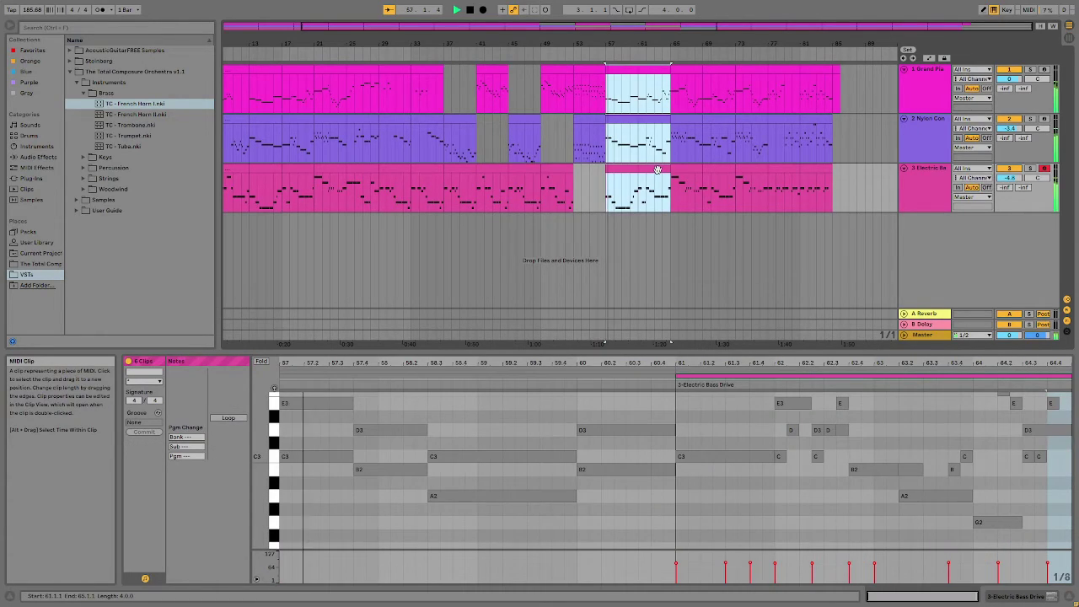
pyautogui.click(655, 84)
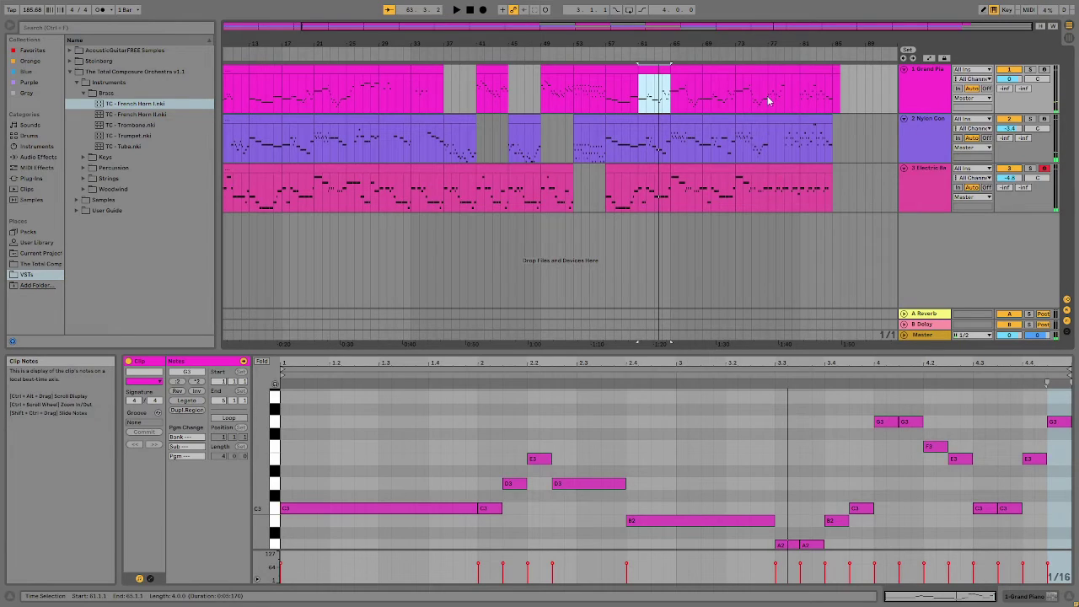
# - Play the section around bar 70 and inspect the long E3 note in the nylon guitar clip starting at bar 69
pyautogui.click(715, 71)
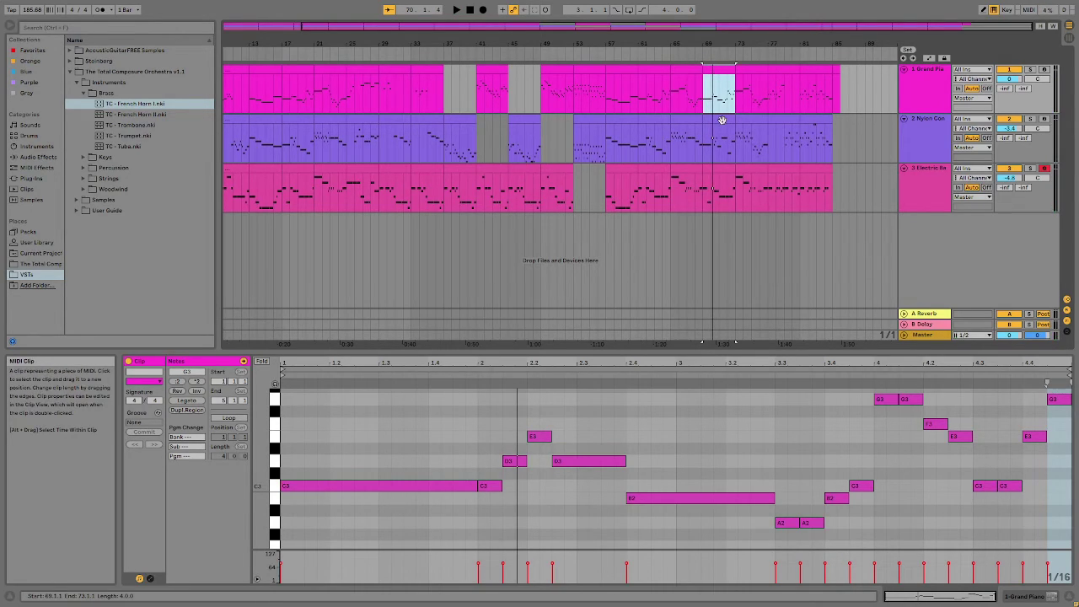
pyautogui.press('space')
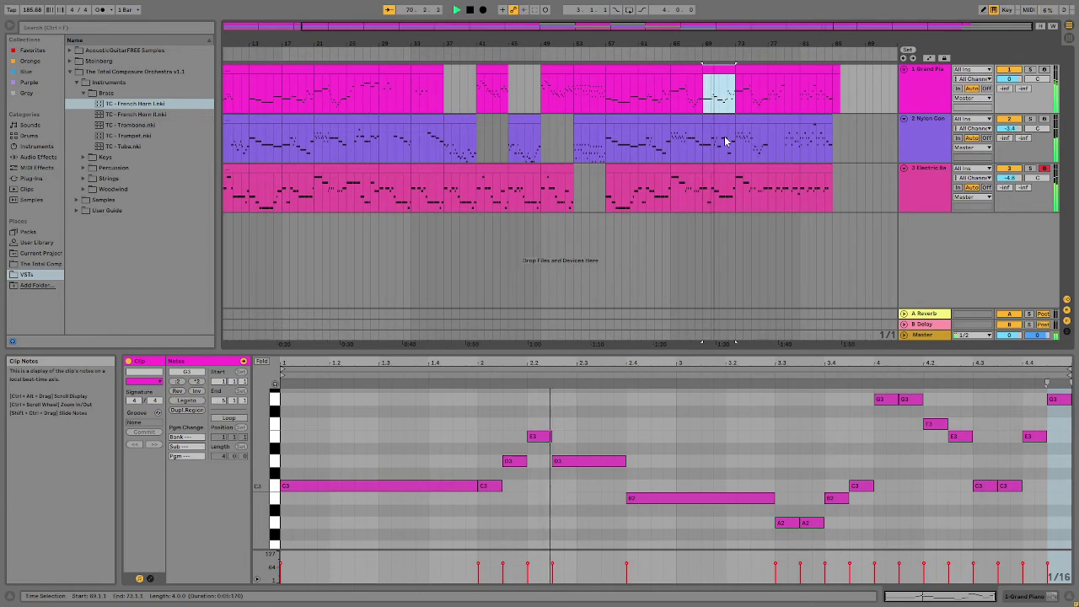
pyautogui.press('Down')
pyautogui.press('space')
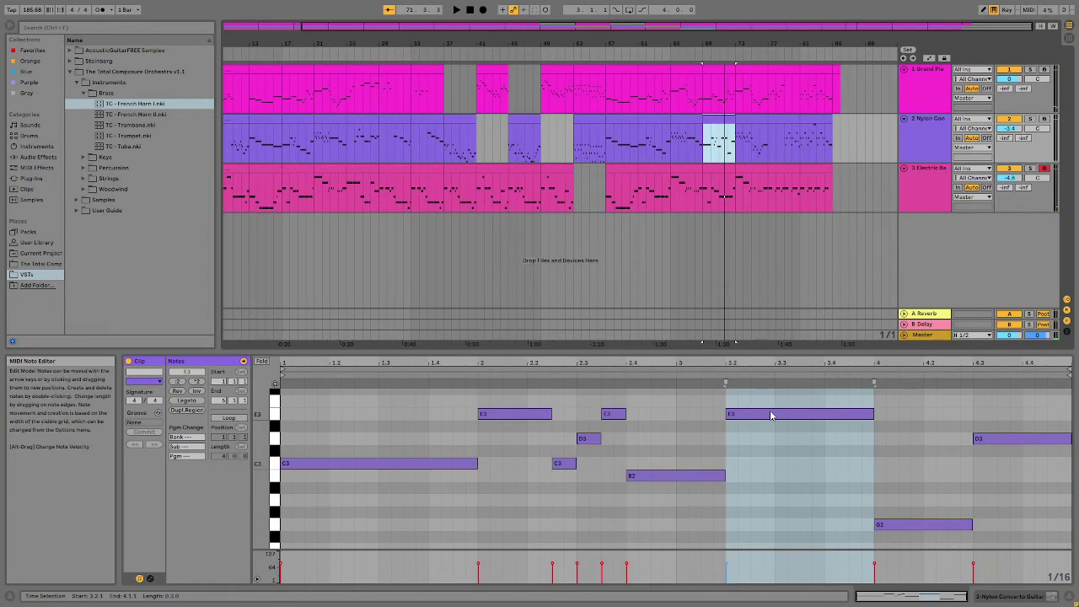
pyautogui.moveTo(769, 415)
pyautogui.mouseDown()
pyautogui.moveTo(782, 520)
pyautogui.moveTo(769, 420)
pyautogui.mouseUp()
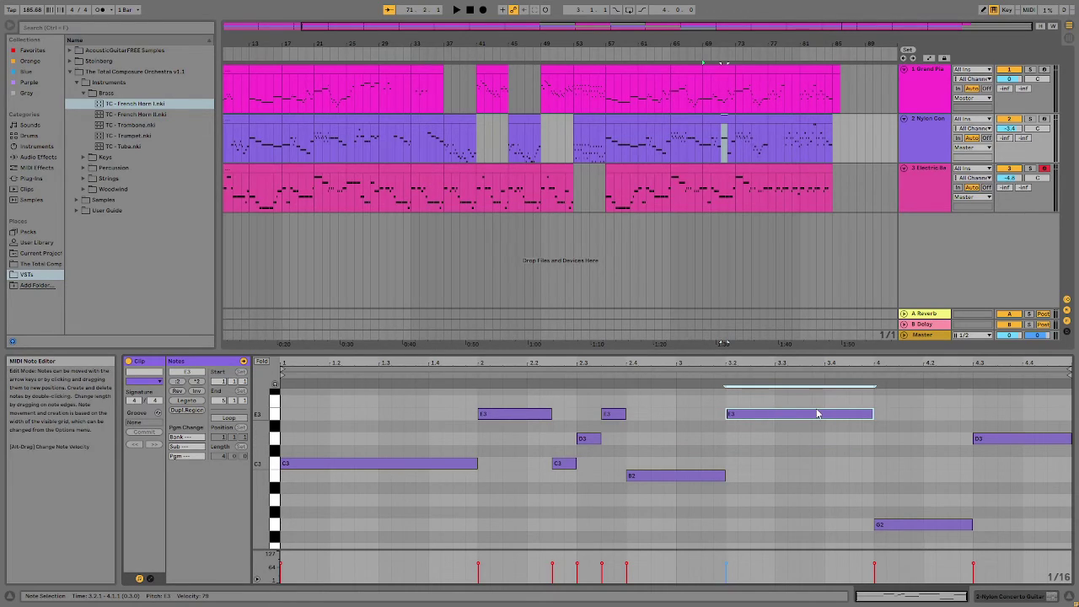
pyautogui.click(375, 133)
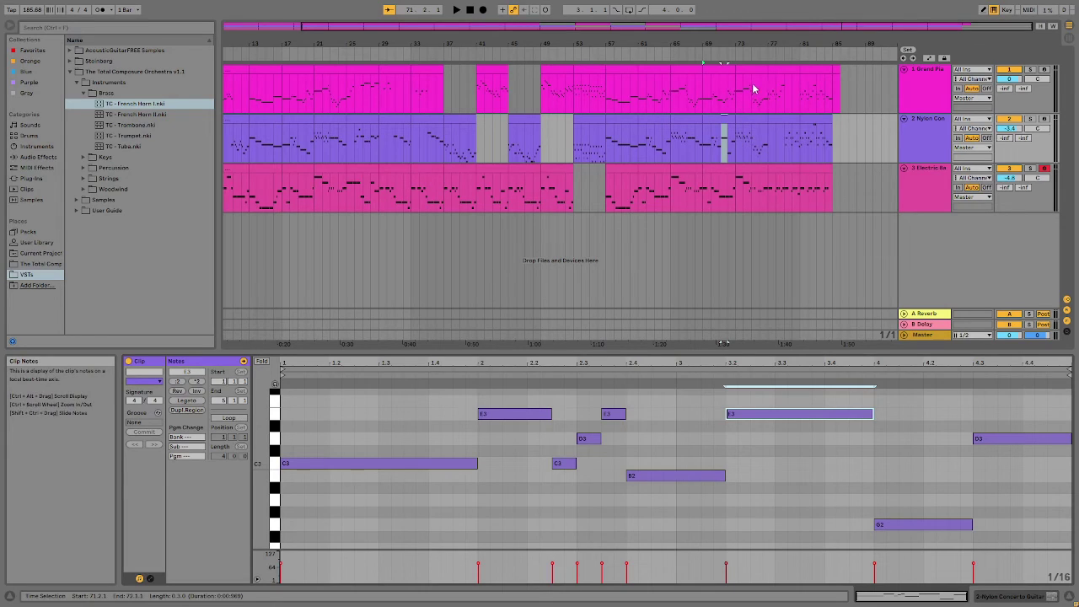
# - Play the ending from the piano clips at bars 77 and 81 and review the full arrangement
pyautogui.click(788, 70)
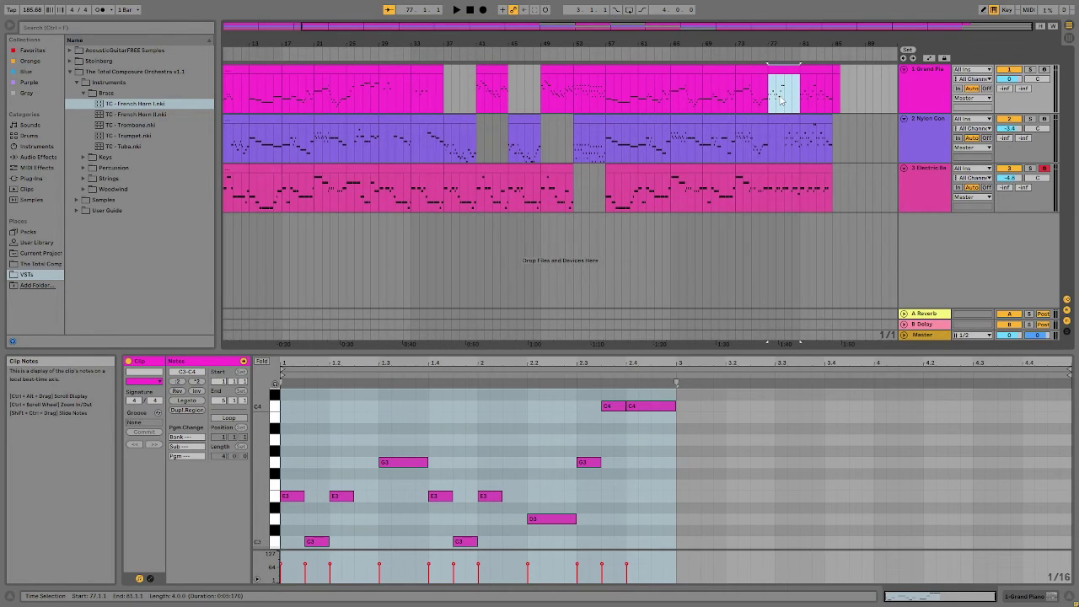
pyautogui.press('space')
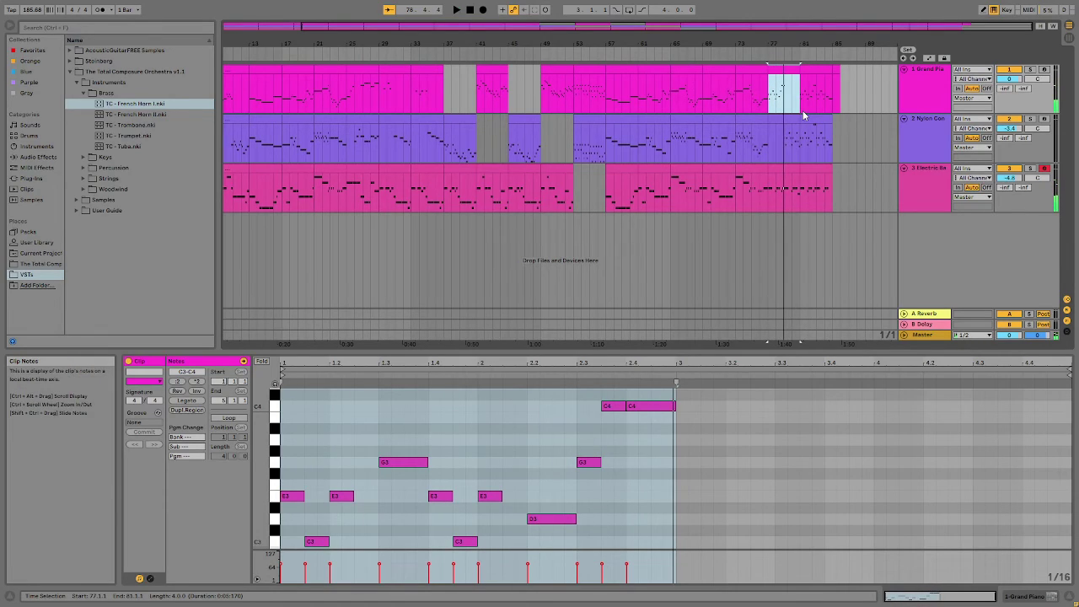
pyautogui.hotkey('ctrl', 'd')
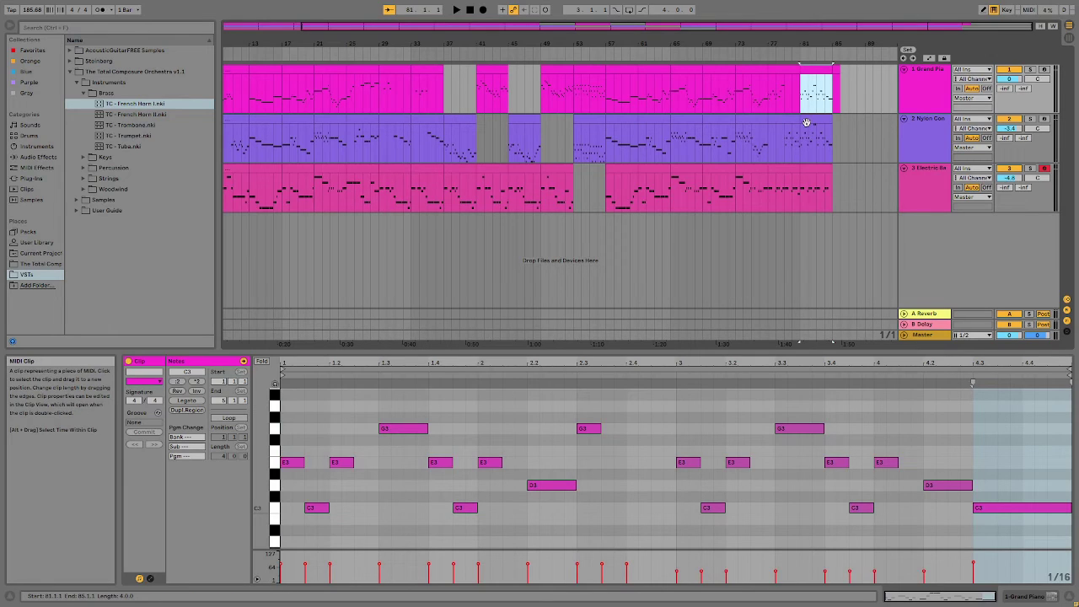
pyautogui.moveTo(400, 44); pyautogui.dragTo(308, 38)
pyautogui.press('space')
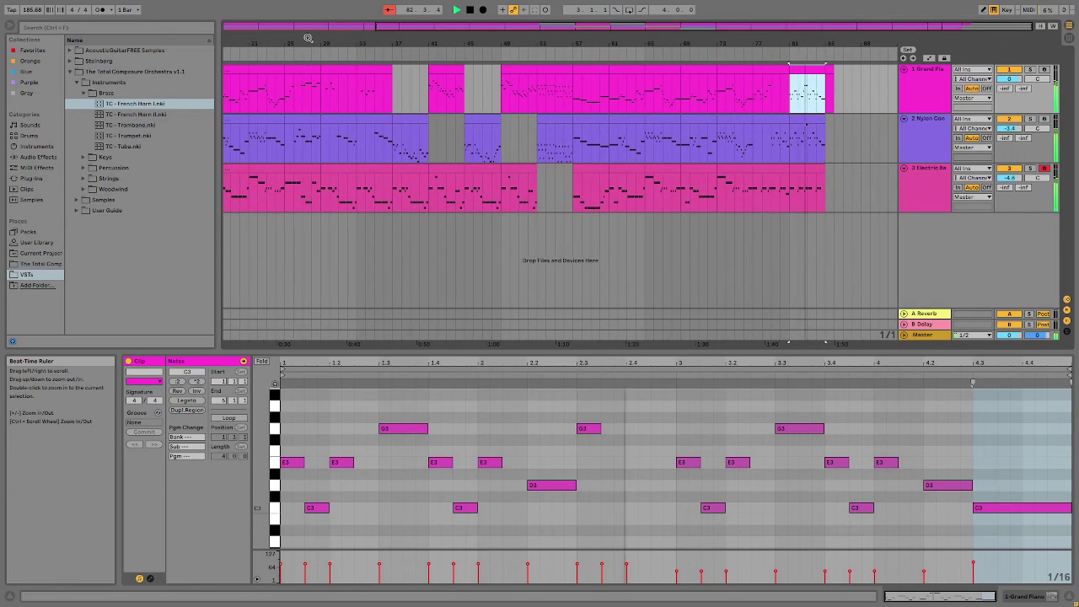
pyautogui.press('space')
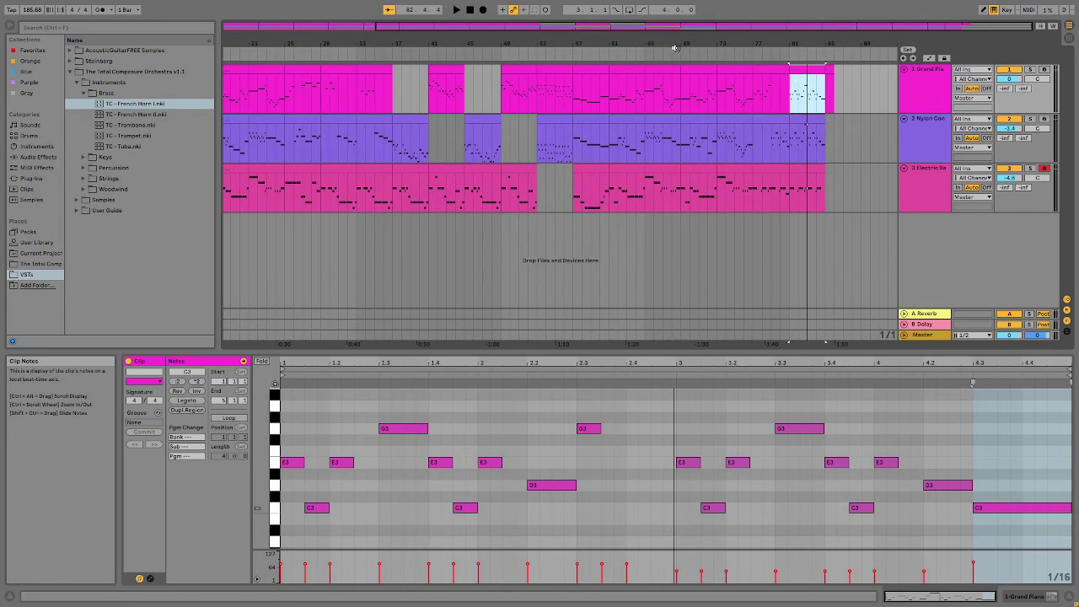
pyautogui.moveTo(793, 44); pyautogui.dragTo(839, 8)
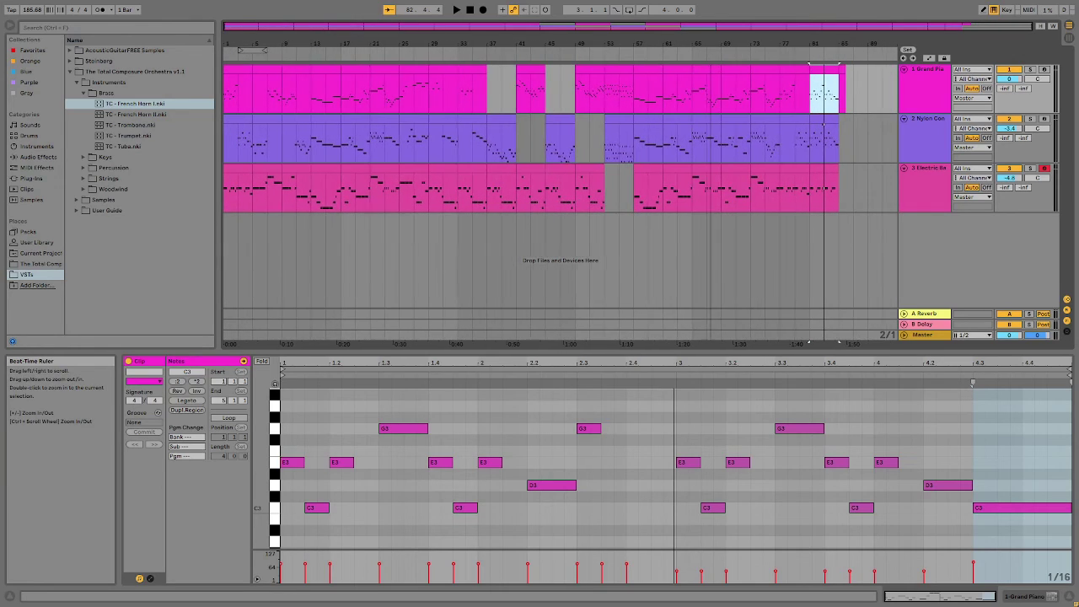